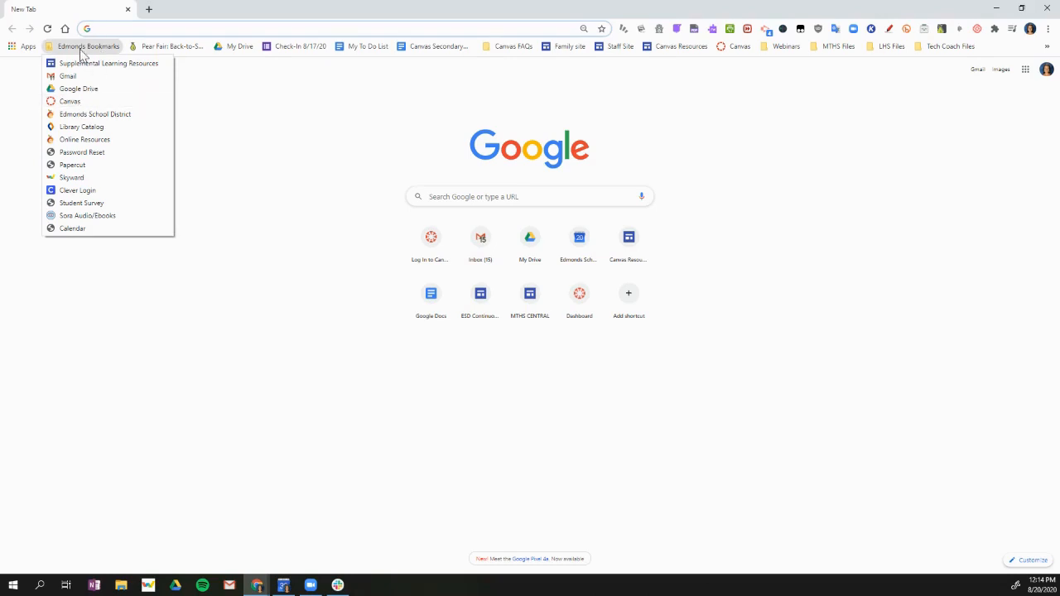
Step: Open Canvas from the district bookmarks and start a new course named "Spanish 2 - 1st semester shell"
left_click(70, 101)
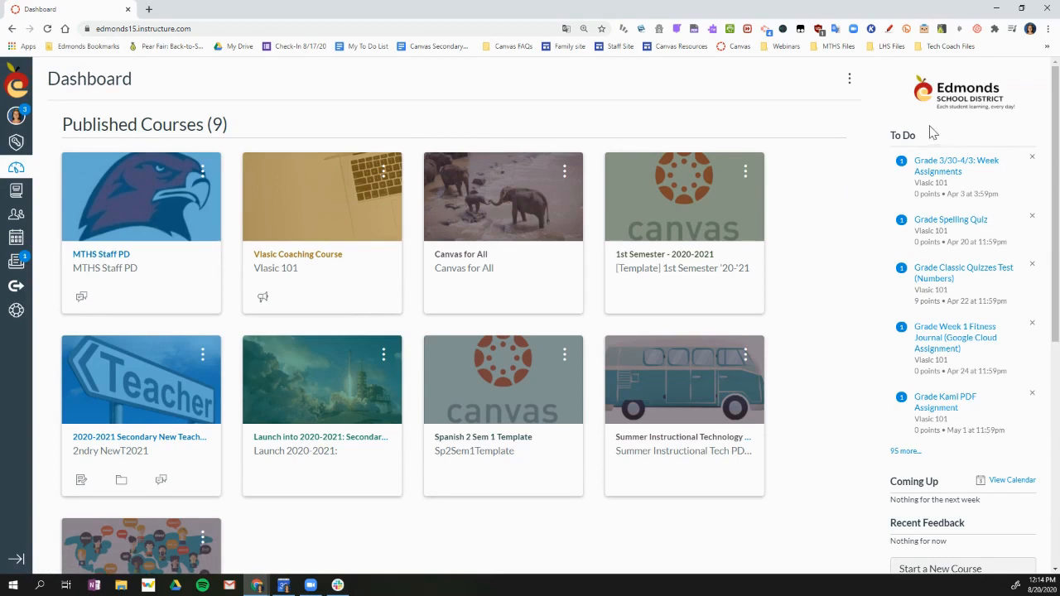
scroll(960, 272, "down", 2)
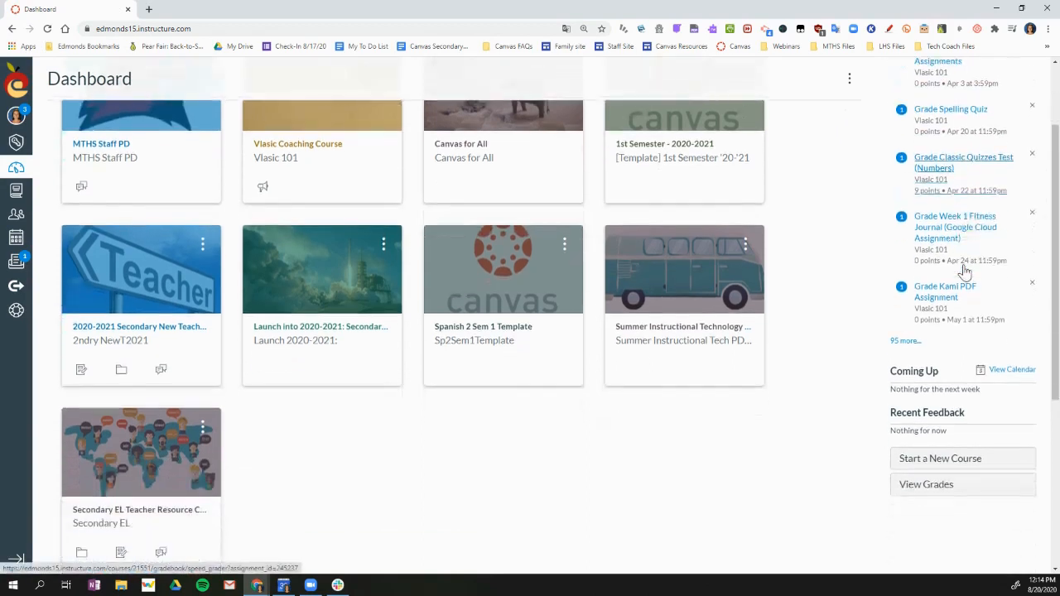
left_click(973, 463)
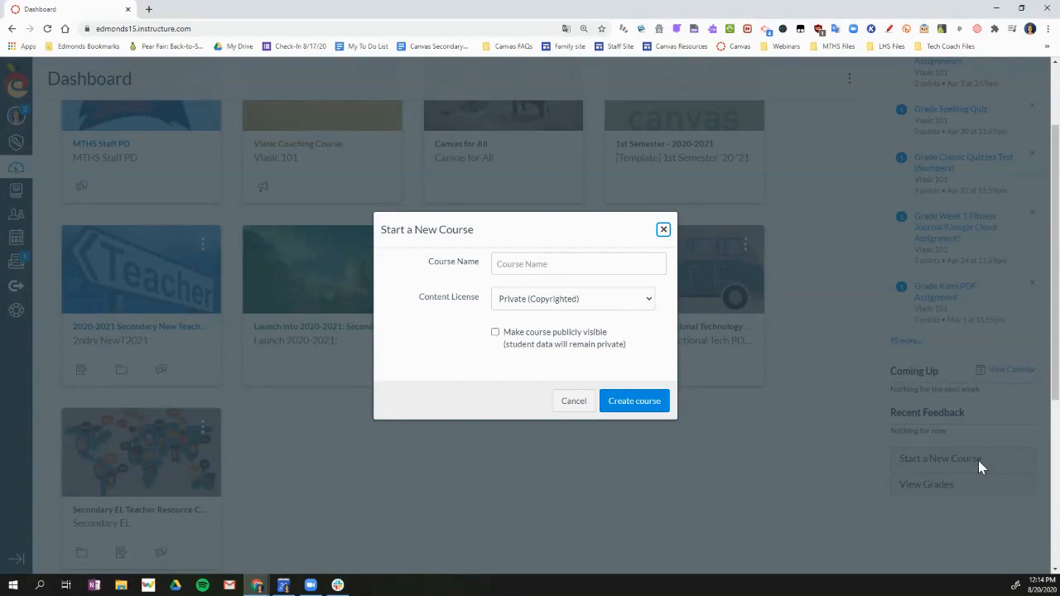
left_click(547, 258)
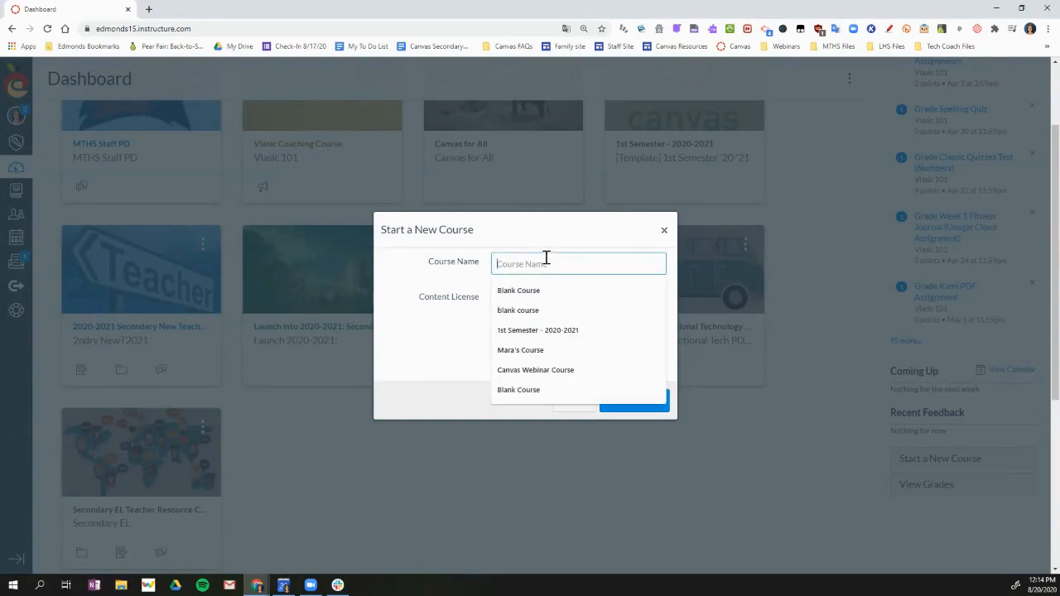
type("Spanish 2")
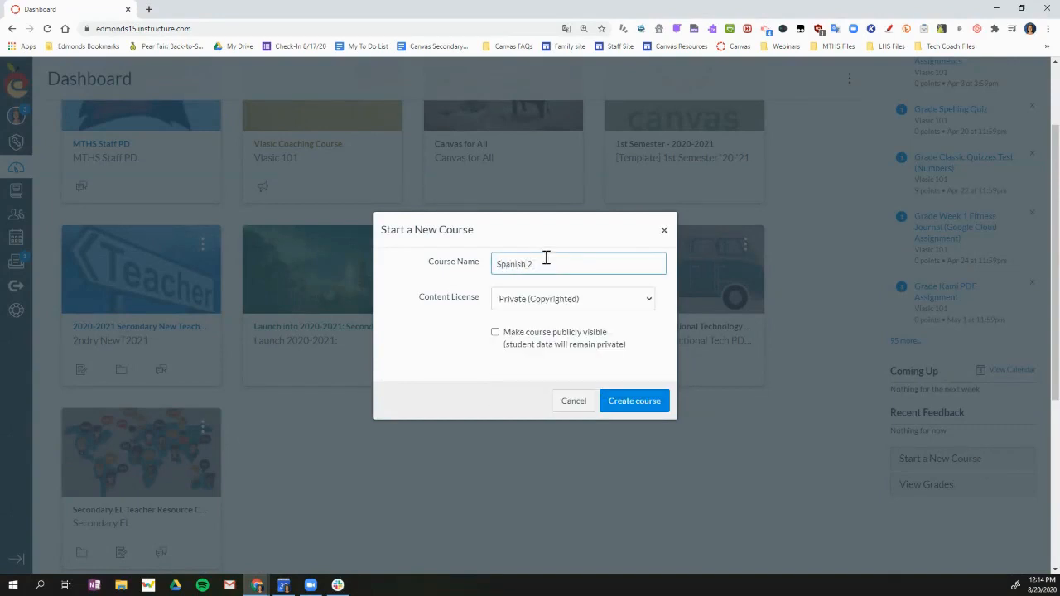
type(" - 1st semester shell")
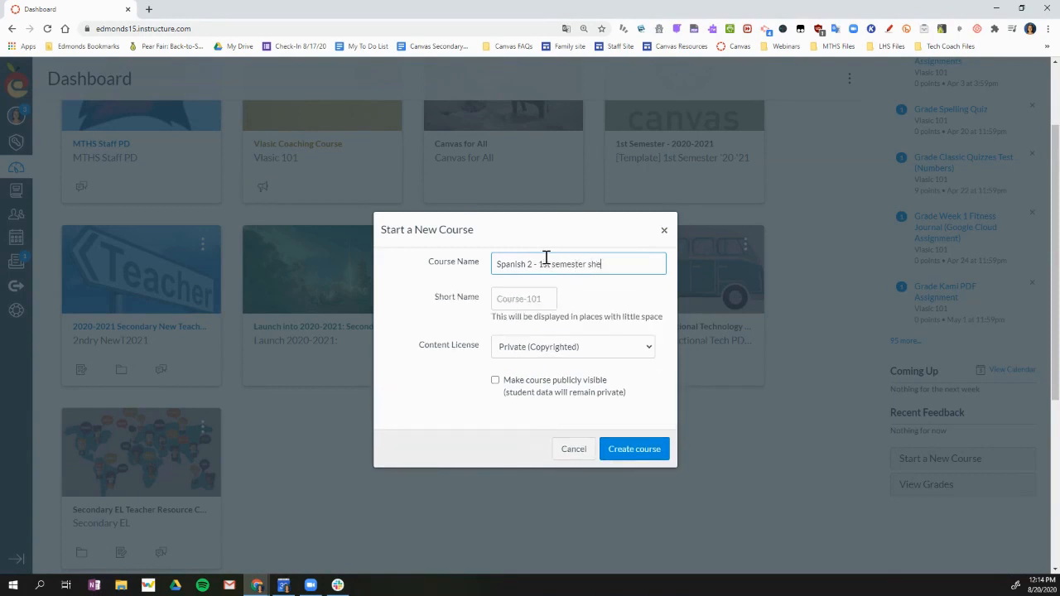
Step: Set the short name to "Sp. 2 1st sem. shell" and create the course
left_click(539, 298)
type("Sp.")
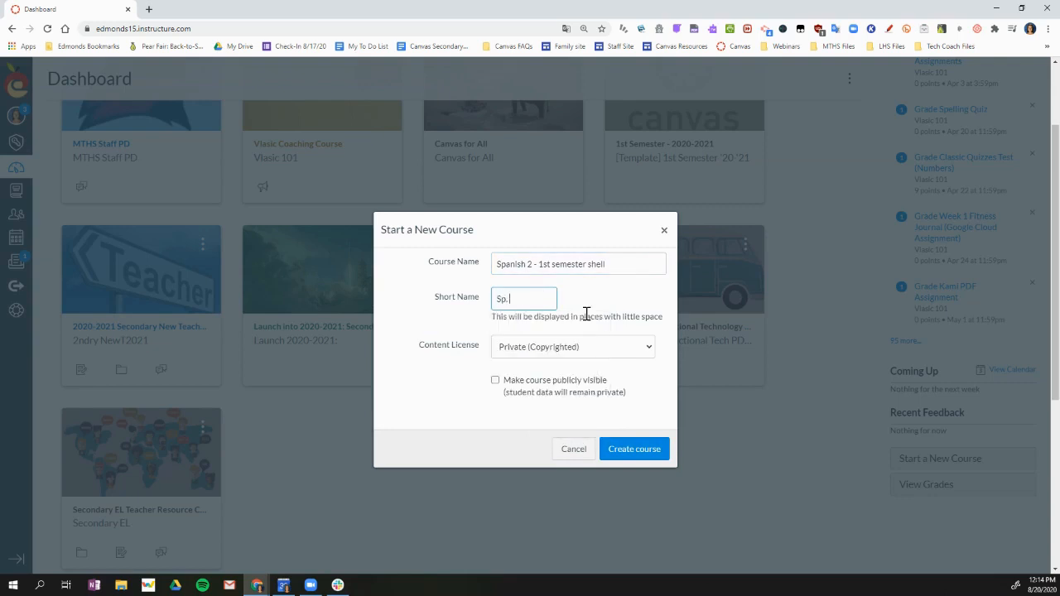
type(" 2 1st sem. shell")
left_click(634, 451)
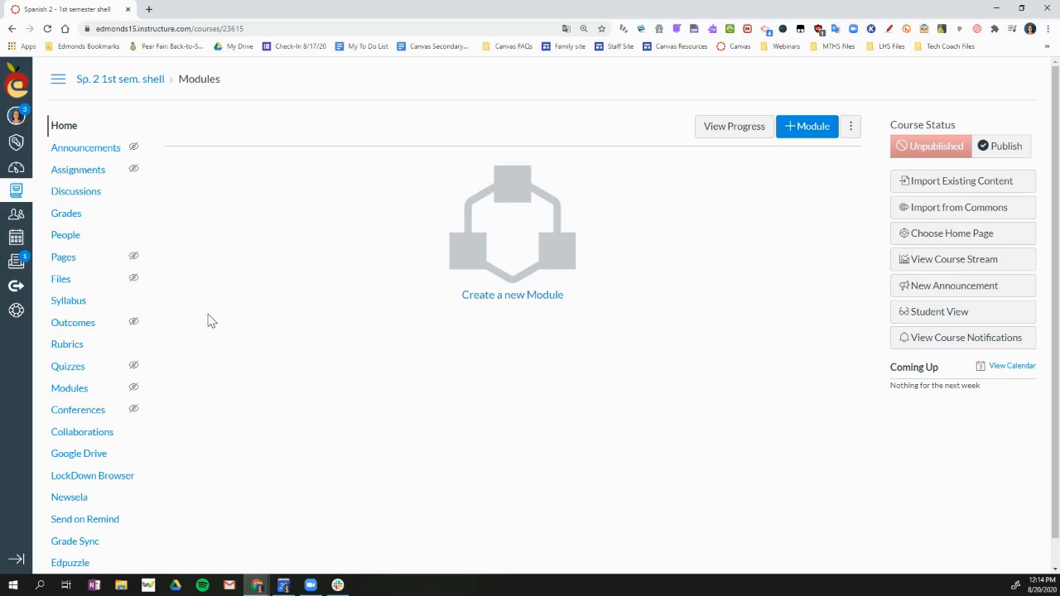
Step: Open the new course's settings and upload the "machu picchu" picture from My Drive as the course image
scroll(209, 322, "down", 1)
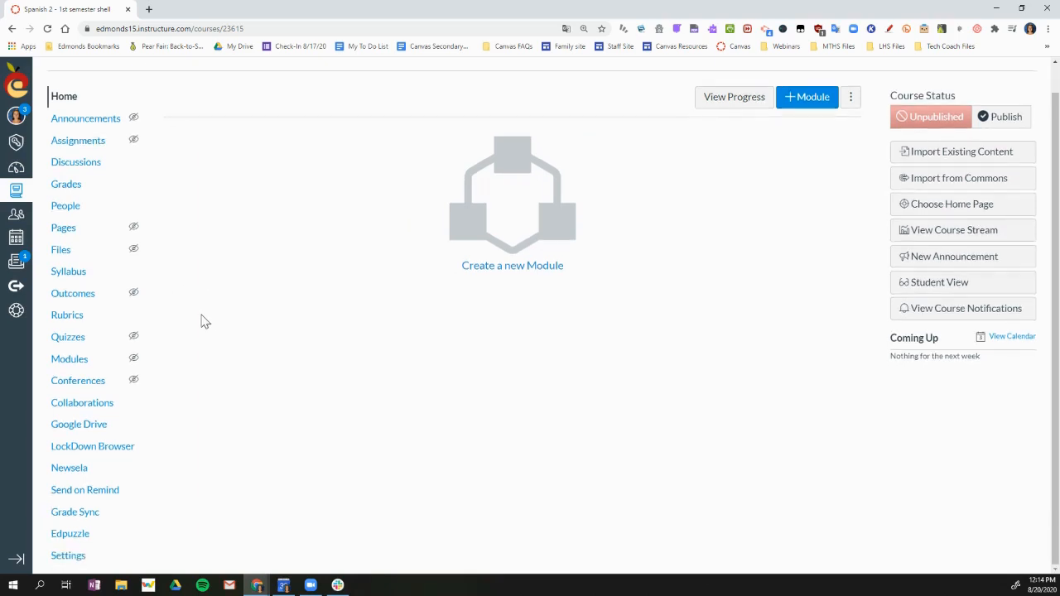
left_click(67, 556)
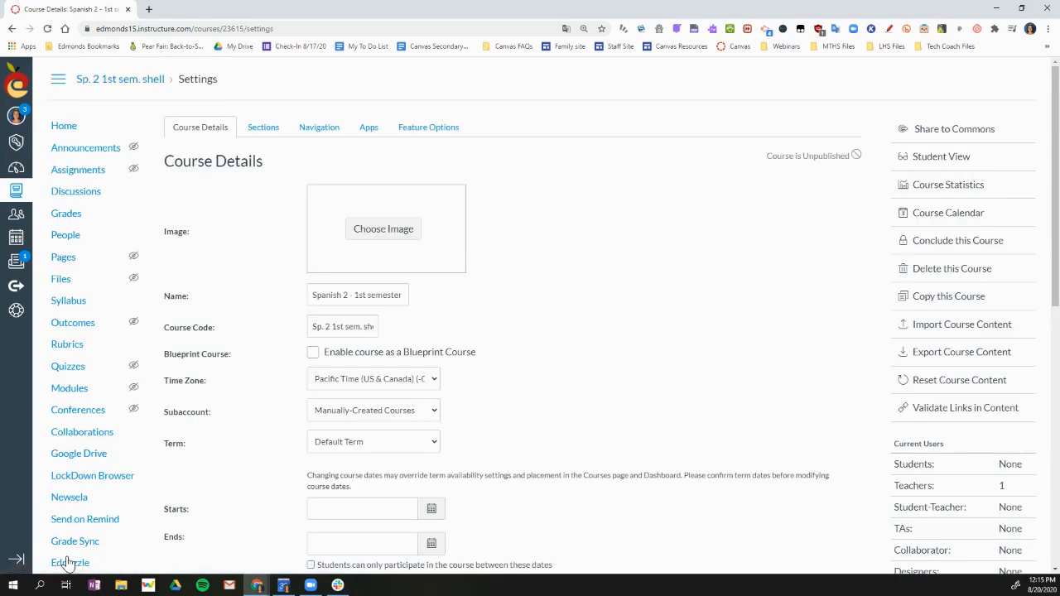
left_click(388, 237)
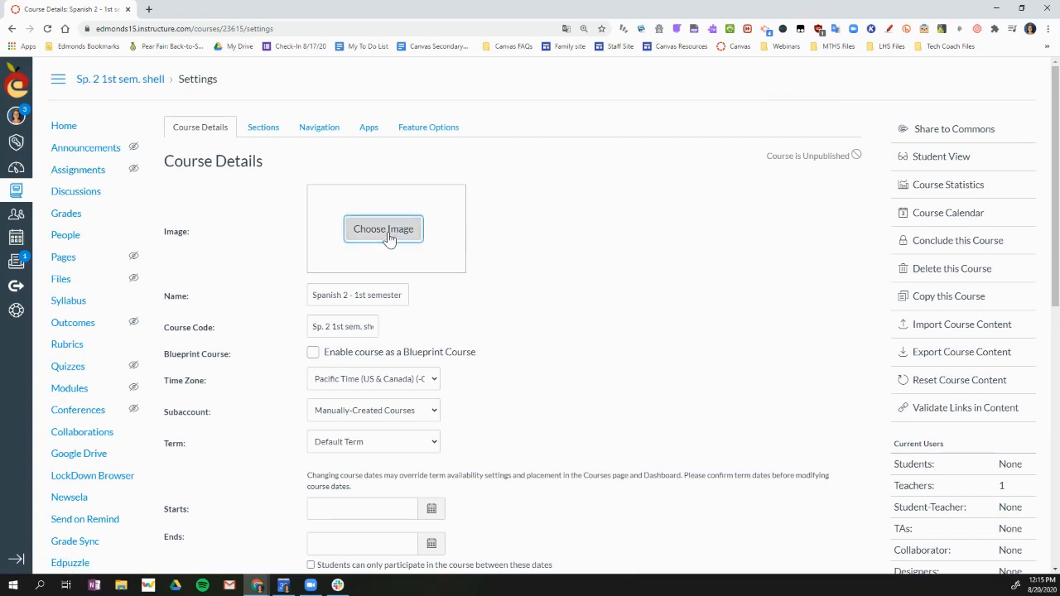
left_click(537, 267)
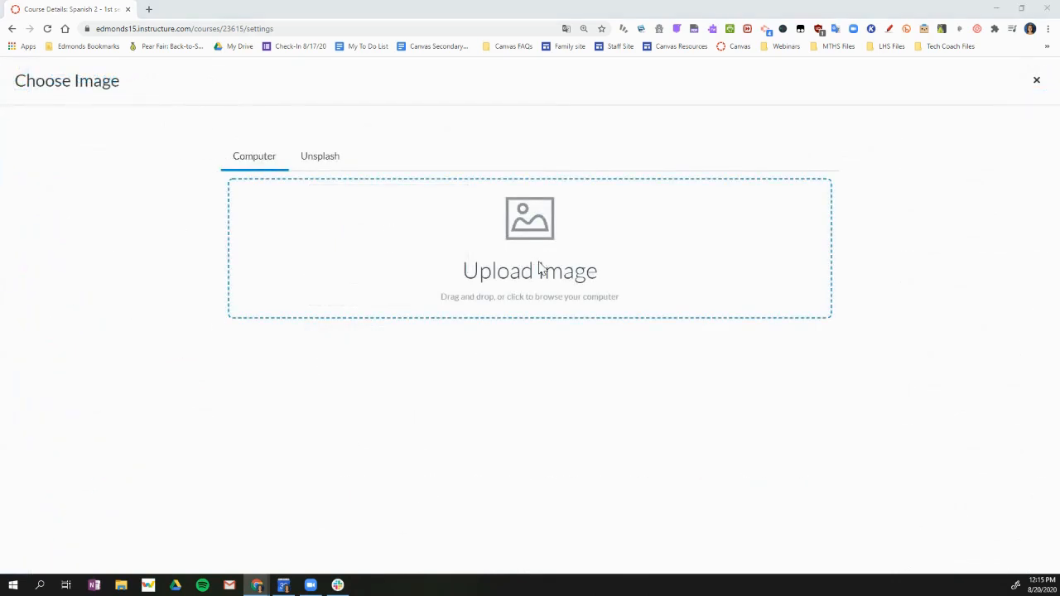
left_click(344, 249)
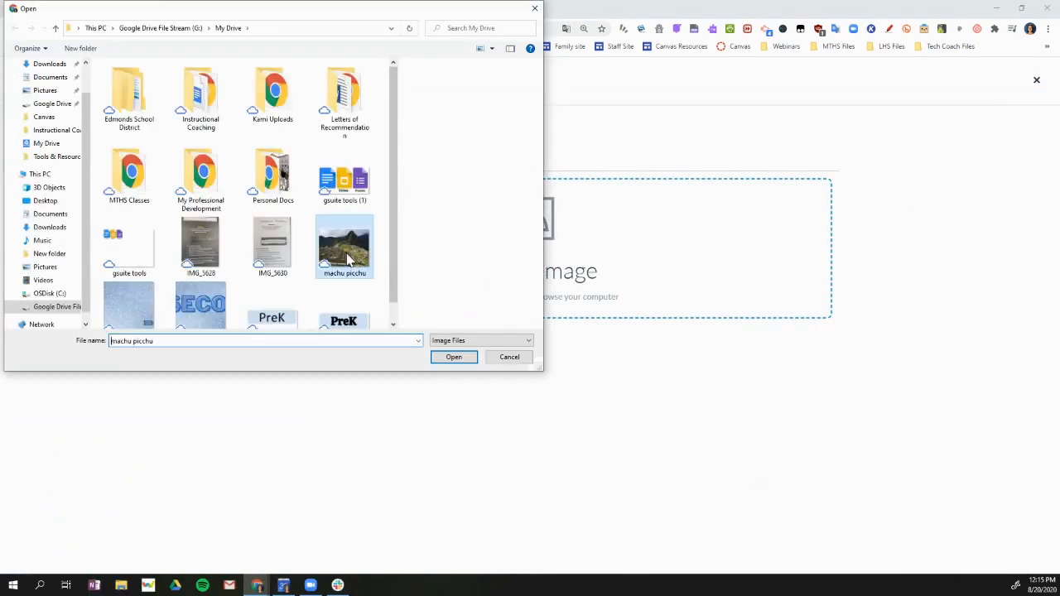
left_click(452, 359)
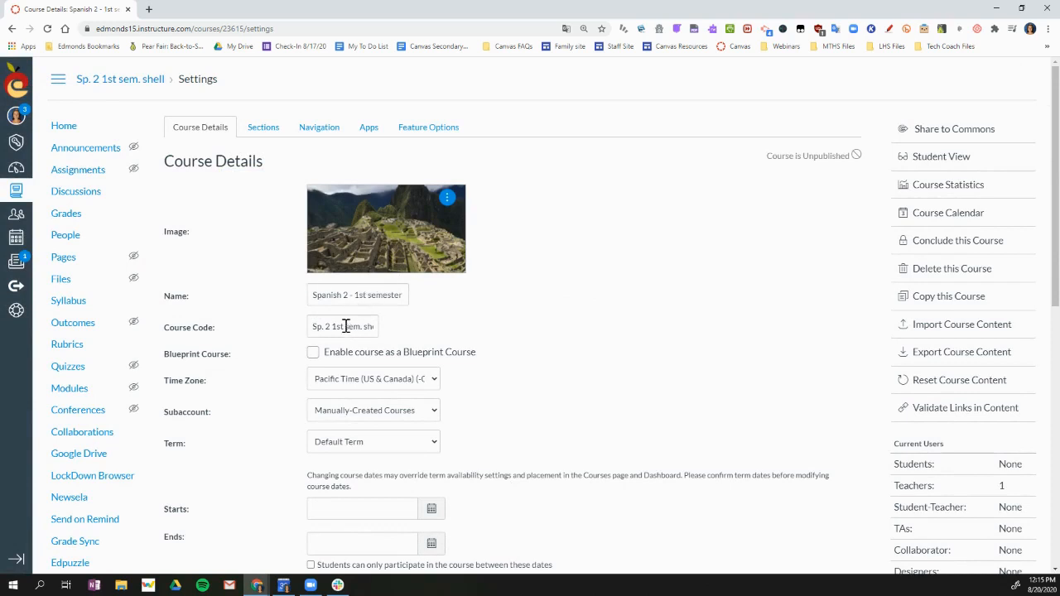
Step: Let students self-enroll by secret URL or code, update the course details and highlight the enrollment link
scroll(551, 373, "down", 3)
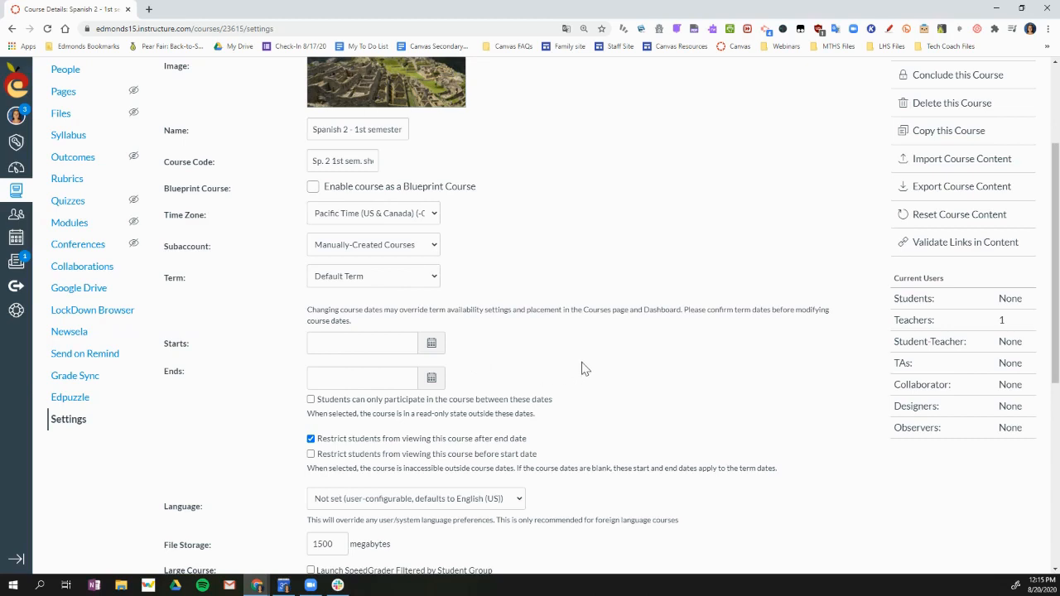
scroll(583, 368, "down", 1)
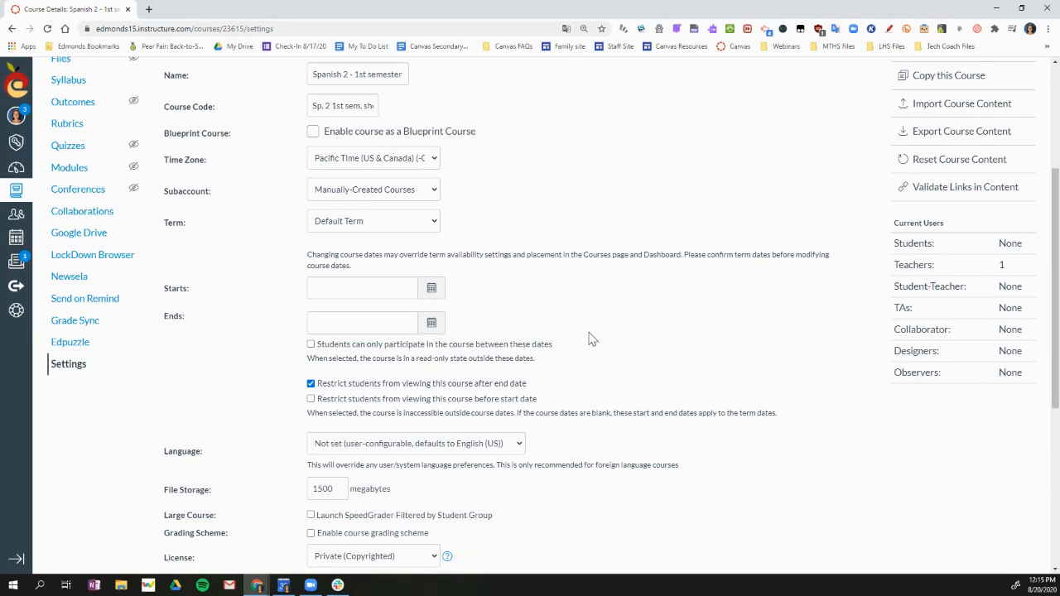
scroll(601, 342, "down", 3)
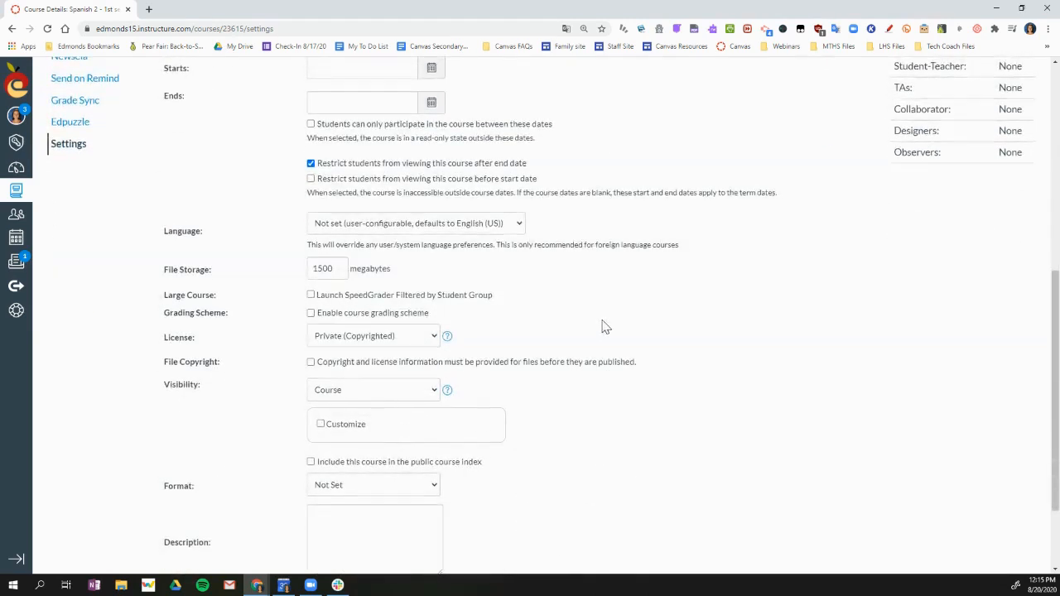
scroll(603, 324, "up", 1)
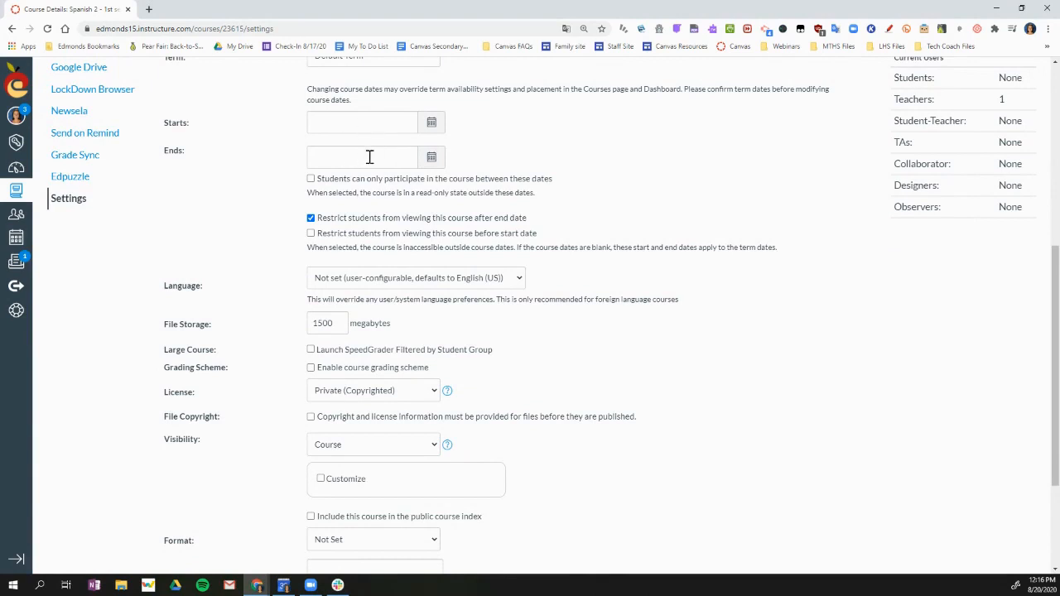
scroll(586, 351, "down", 2)
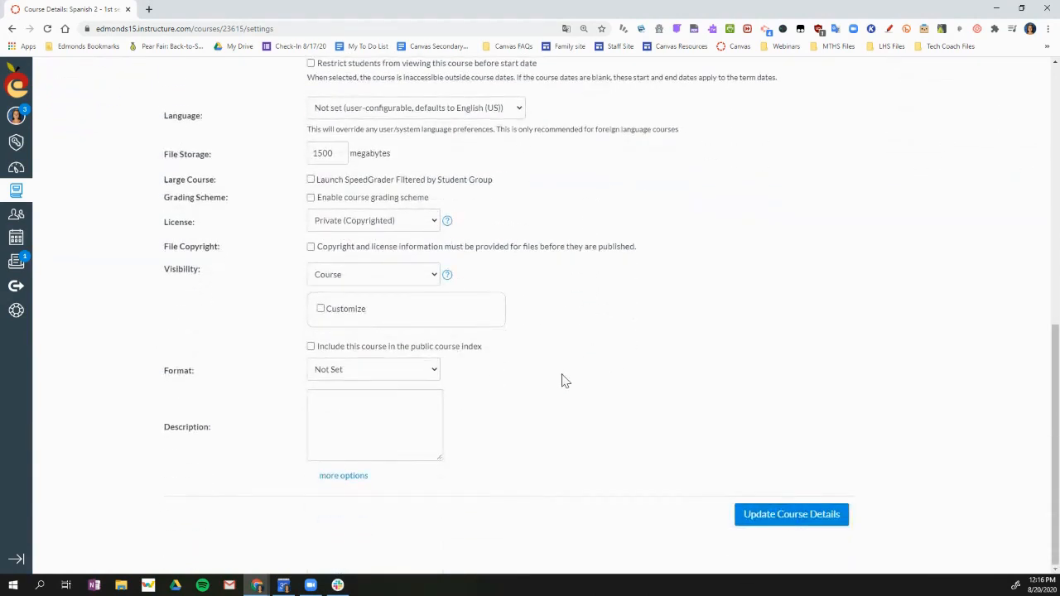
left_click(358, 485)
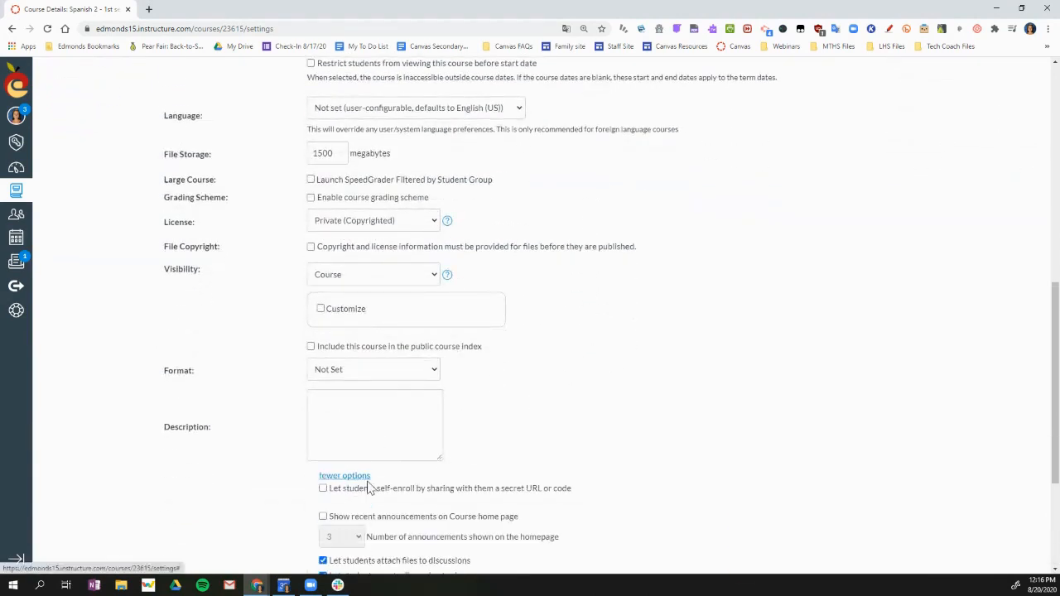
scroll(638, 450, "down", 2)
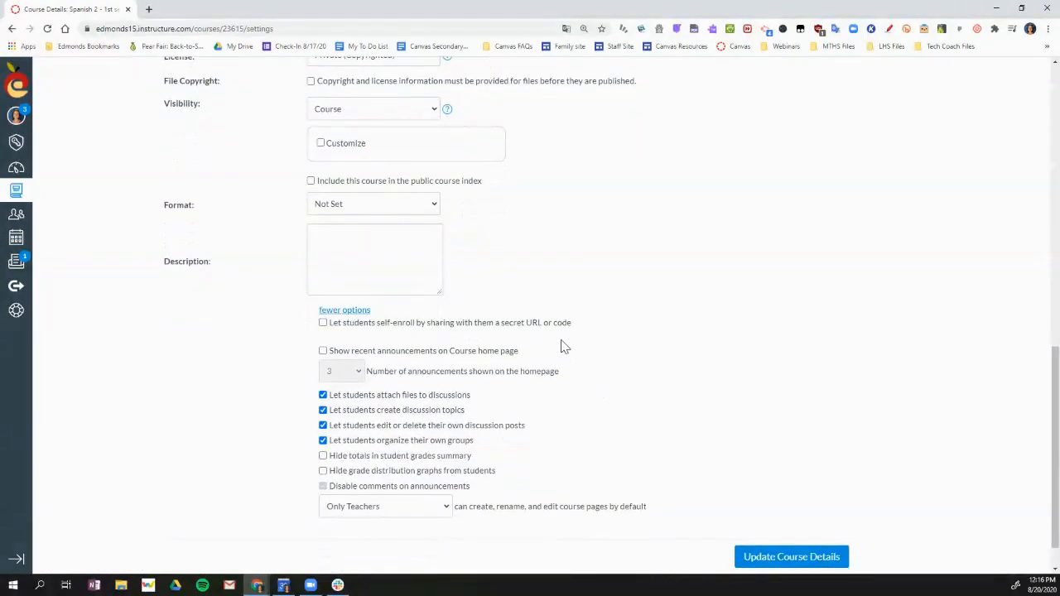
left_click(322, 323)
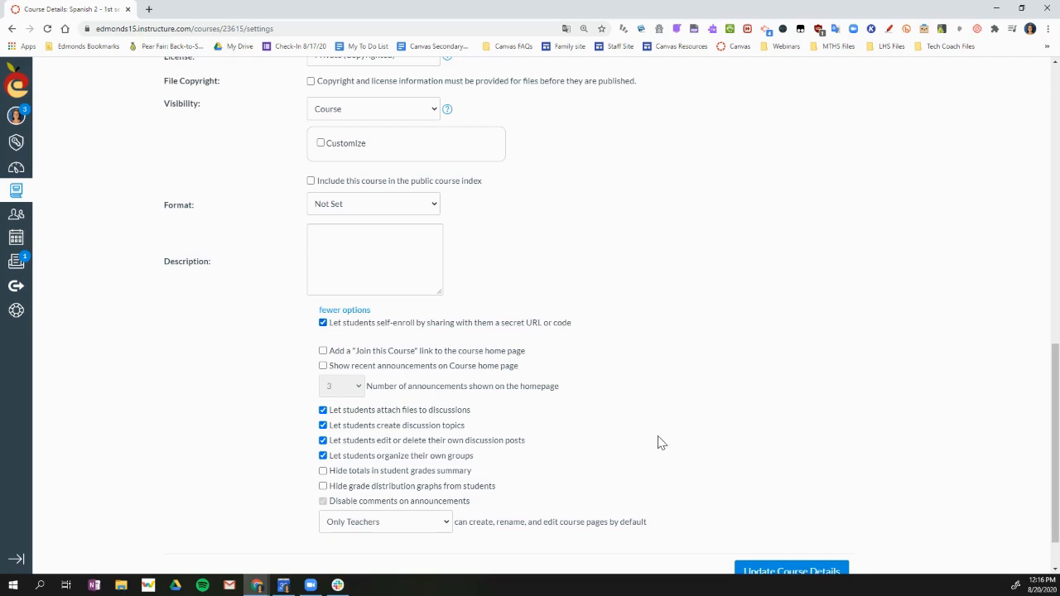
scroll(620, 341, "down", 1)
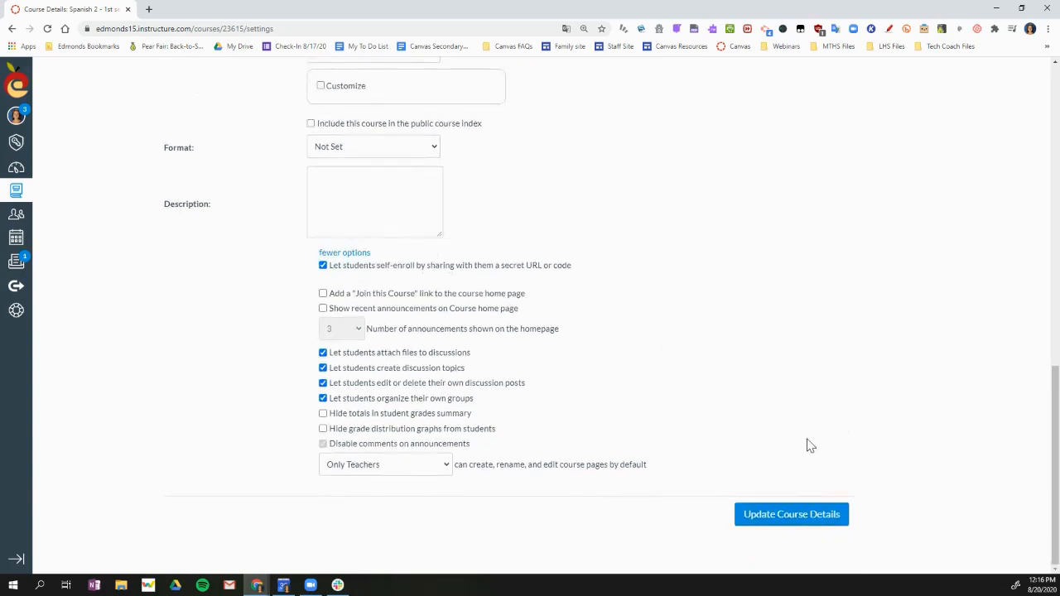
left_click(784, 519)
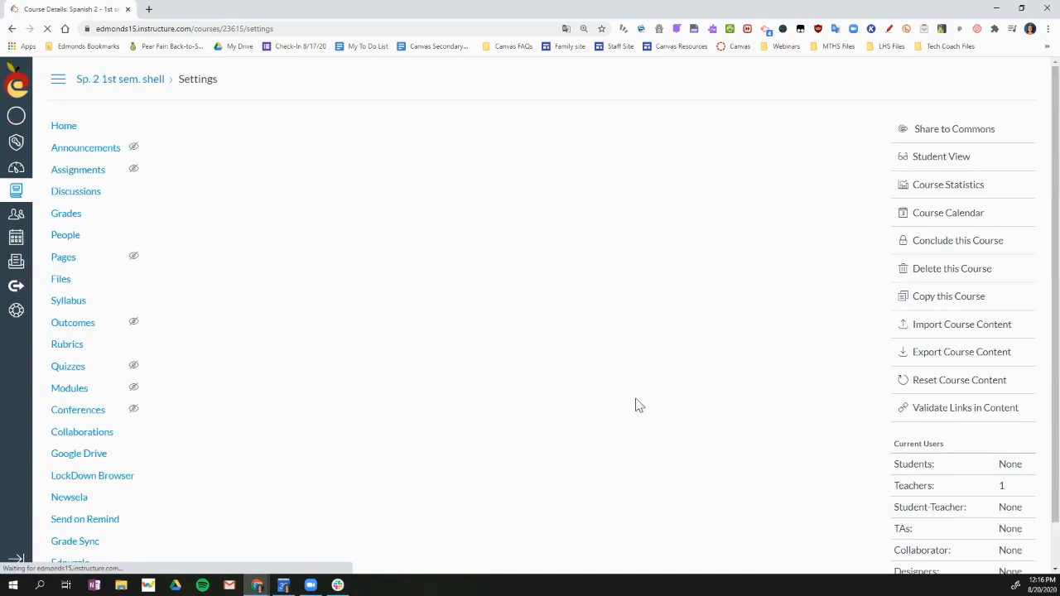
scroll(648, 447, "down", 10)
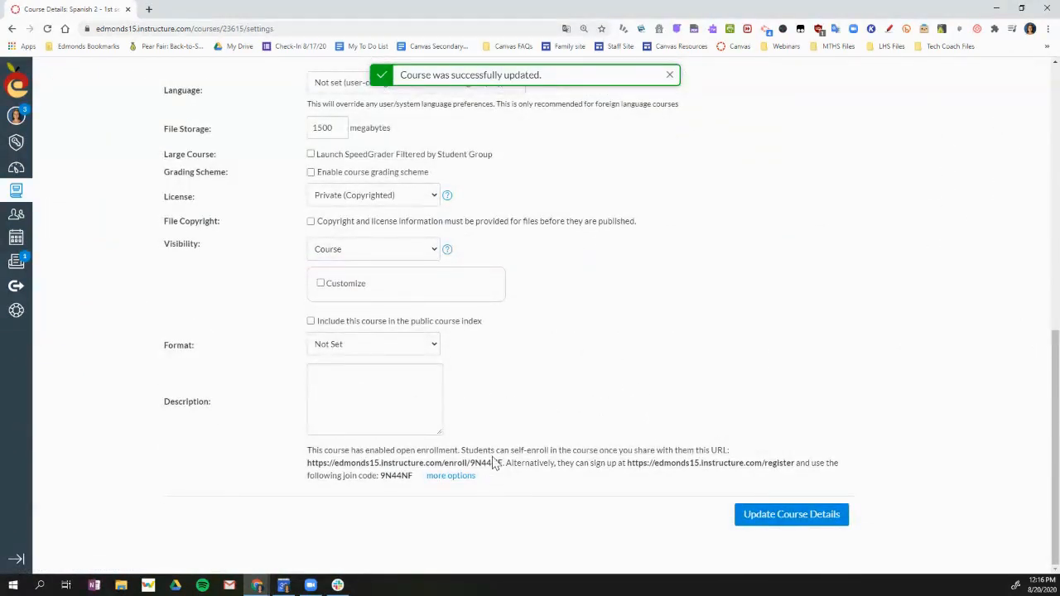
left_click_drag(502, 465, 308, 465)
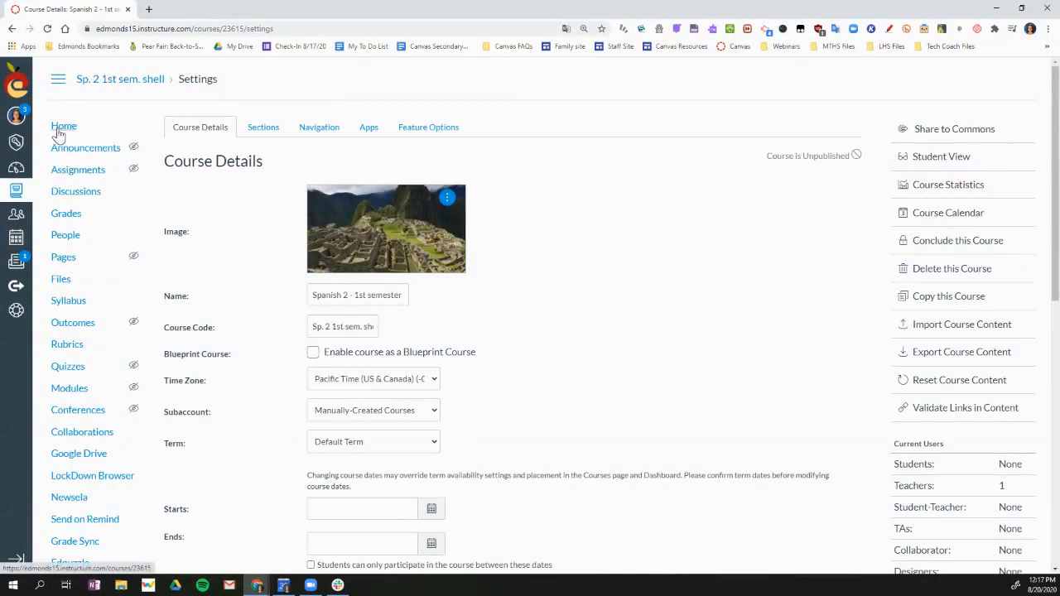
Step: In the course navigation settings, hide Grade Sync, Edpuzzle, Send on Remind, Newsela and Google Drive from students
left_click(316, 132)
scroll(290, 302, "down", 2)
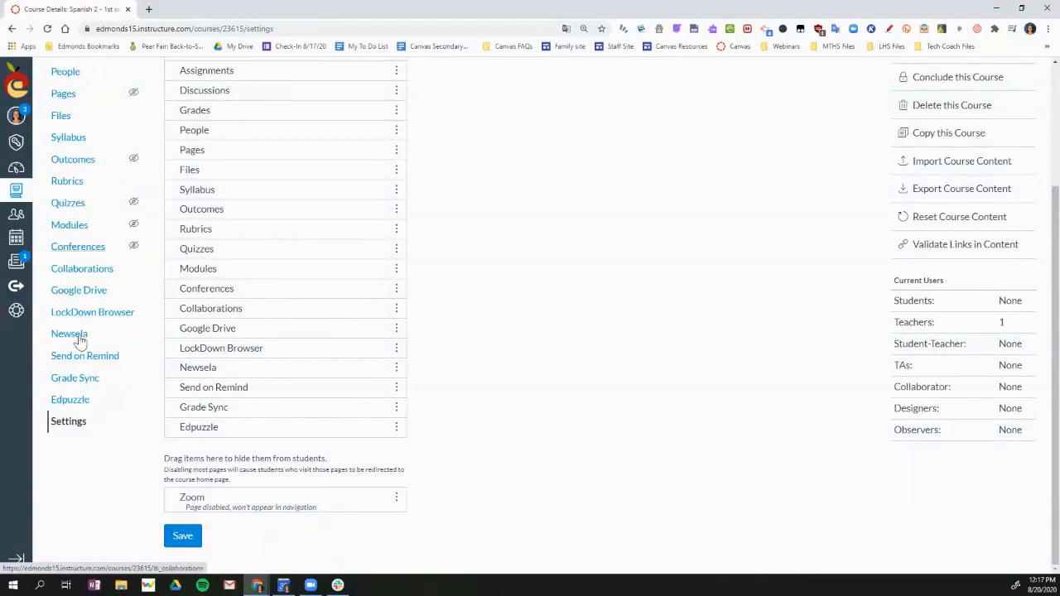
scroll(327, 357, "up", 2)
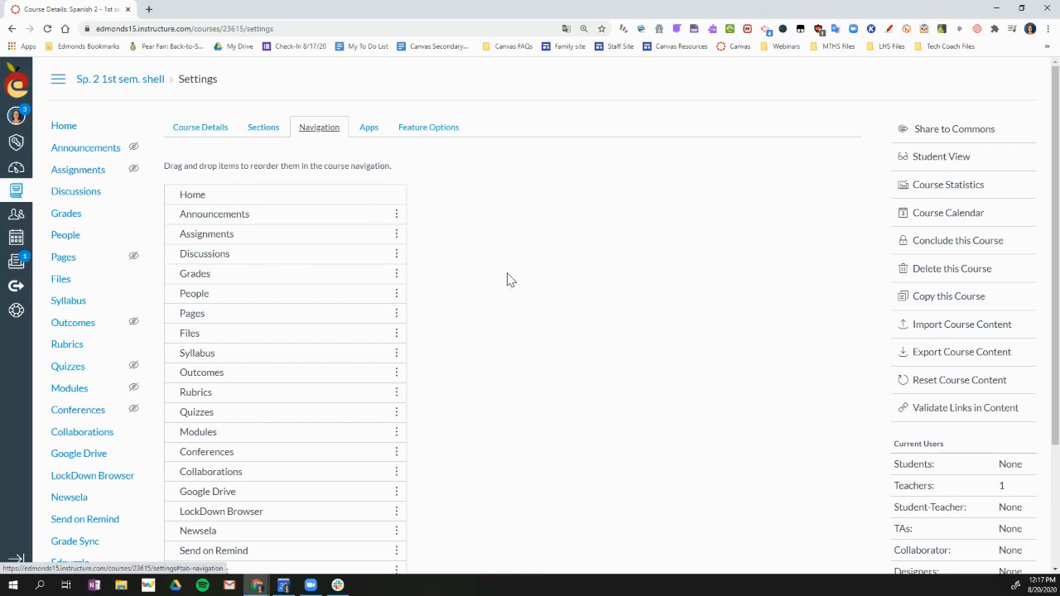
scroll(499, 271, "down", 1)
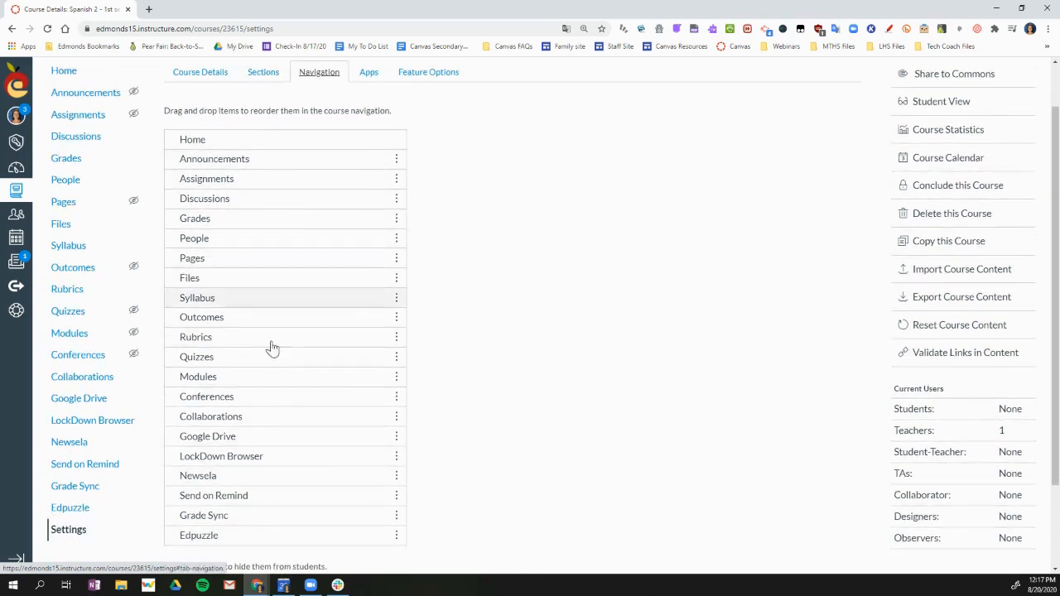
scroll(530, 399, "down", 1)
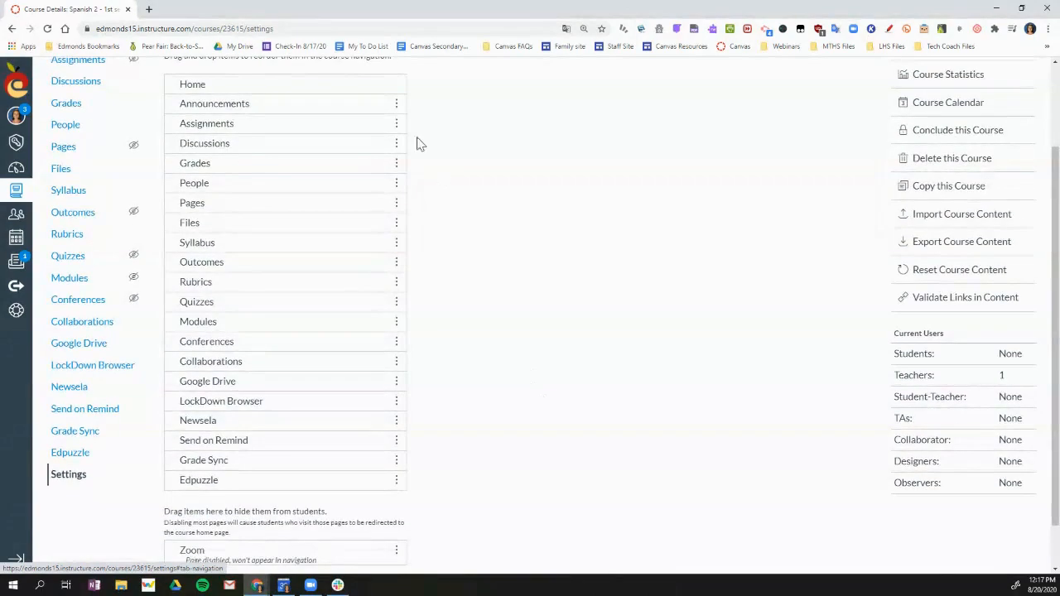
scroll(336, 443, "down", 1)
left_click_drag(274, 440, 264, 497)
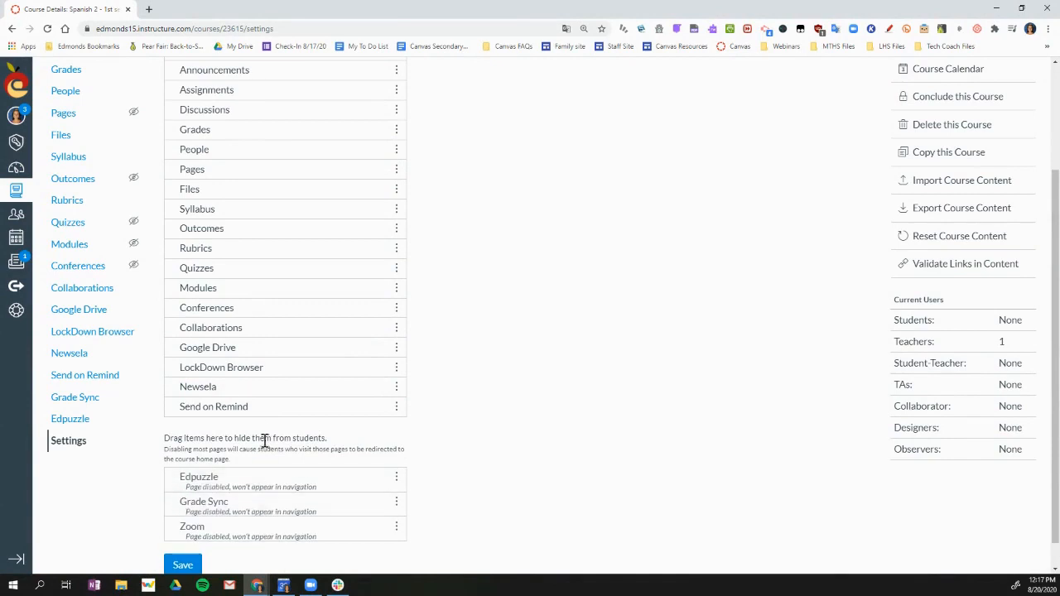
left_click_drag(263, 413, 260, 482)
left_click_drag(256, 393, 248, 486)
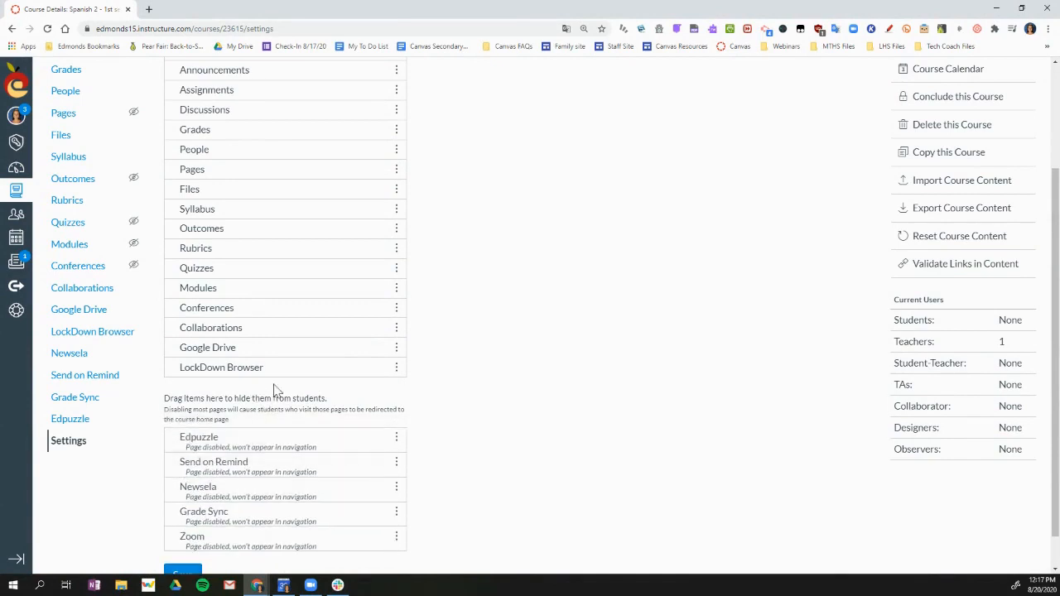
left_click_drag(265, 352, 255, 489)
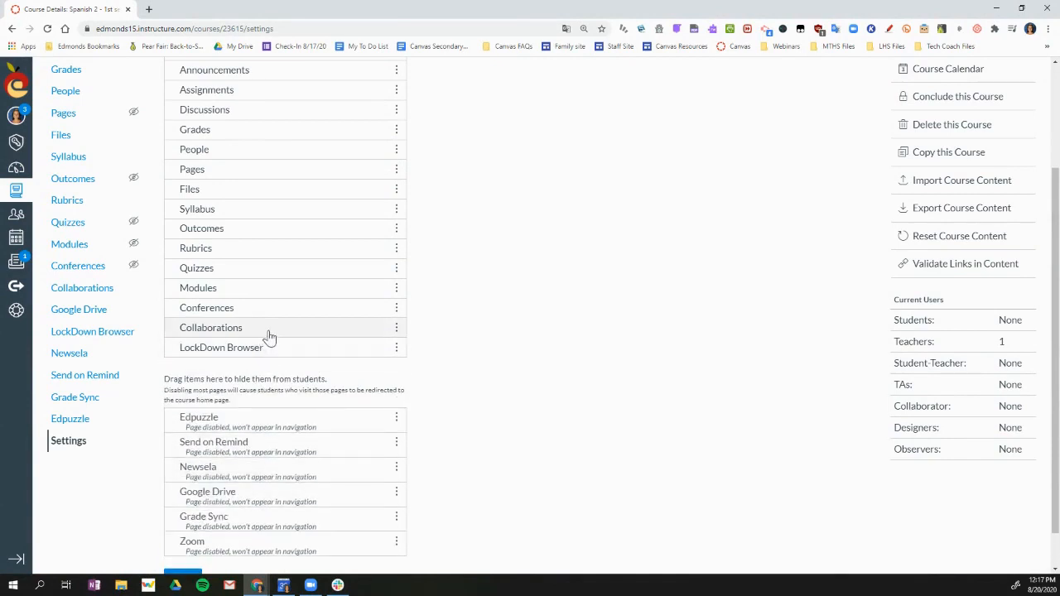
Step: Move Collaborations, Conferences, Quizzes, Rubrics, Outcomes and Syllabus to the navigation items hidden from students
left_click_drag(267, 331, 267, 459)
left_click_drag(264, 309, 263, 399)
left_click_drag(245, 266, 244, 385)
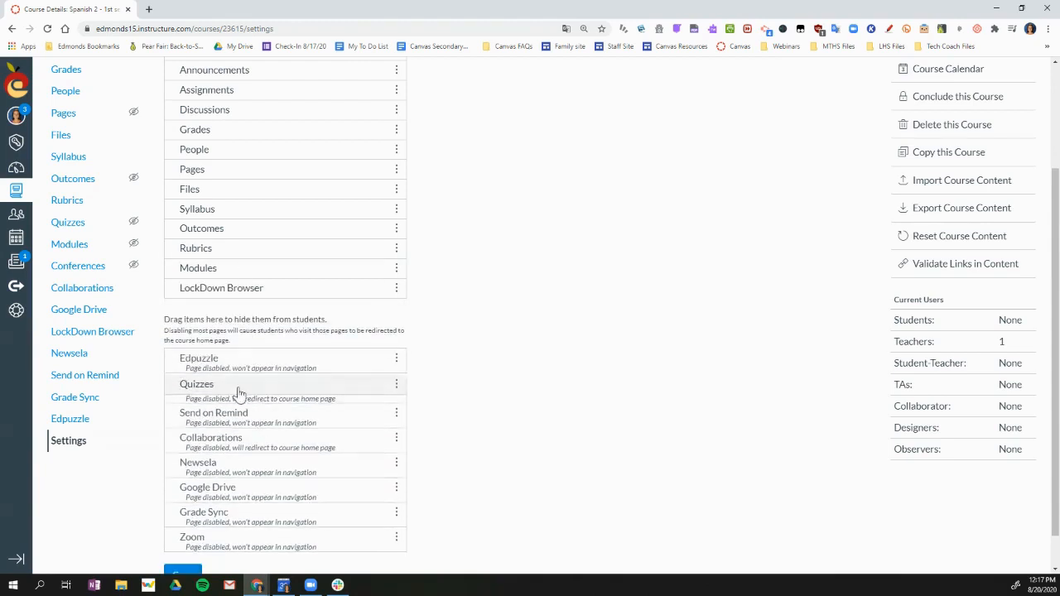
left_click_drag(249, 256, 249, 388)
left_click_drag(236, 227, 236, 356)
left_click_drag(224, 209, 232, 356)
Step: Hide Files, Pages, People, Discussions and Assignments from the students' course navigation as well
left_click_drag(239, 190, 248, 380)
left_click_drag(252, 181, 248, 348)
left_click_drag(224, 149, 257, 365)
left_click_drag(253, 115, 248, 339)
left_click_drag(237, 86, 253, 300)
scroll(266, 194, "up", 1)
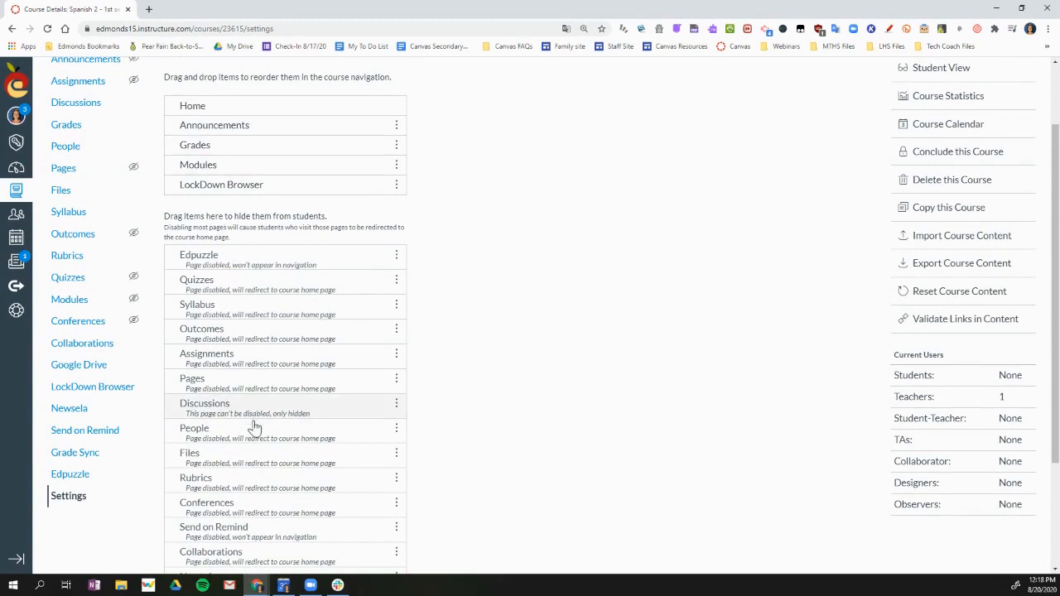
scroll(265, 480, "down", 2)
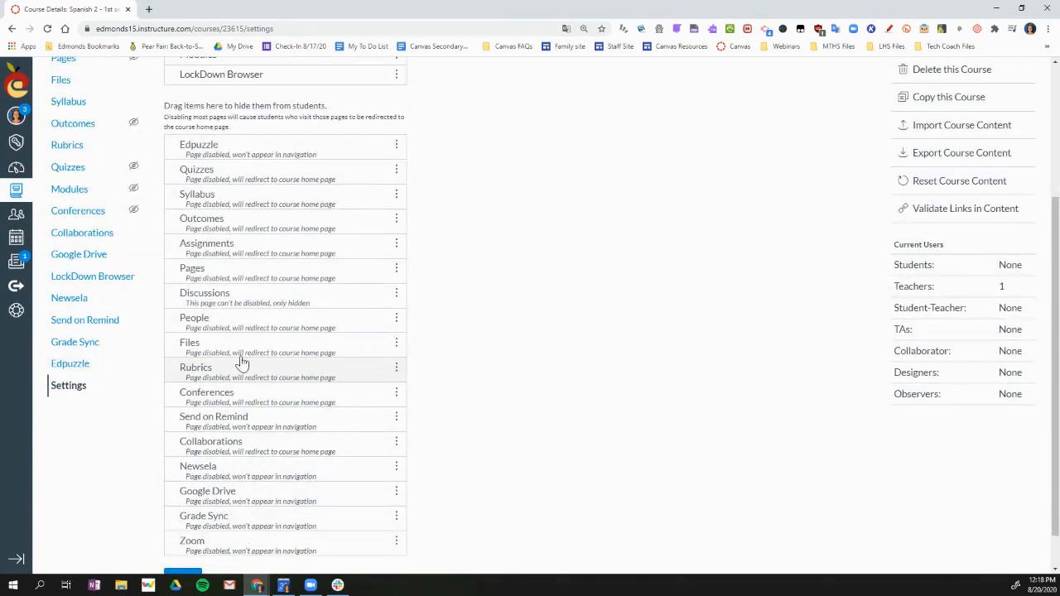
Step: Move Modules above Grades in the course navigation order and save the navigation settings
scroll(243, 237, "up", 2)
left_click_drag(232, 171, 234, 141)
mouse_move(268, 192)
left_mouse_down()
mouse_move(276, 253)
mouse_move(273, 175)
mouse_move(280, 196)
left_mouse_up()
scroll(473, 439, "down", 2)
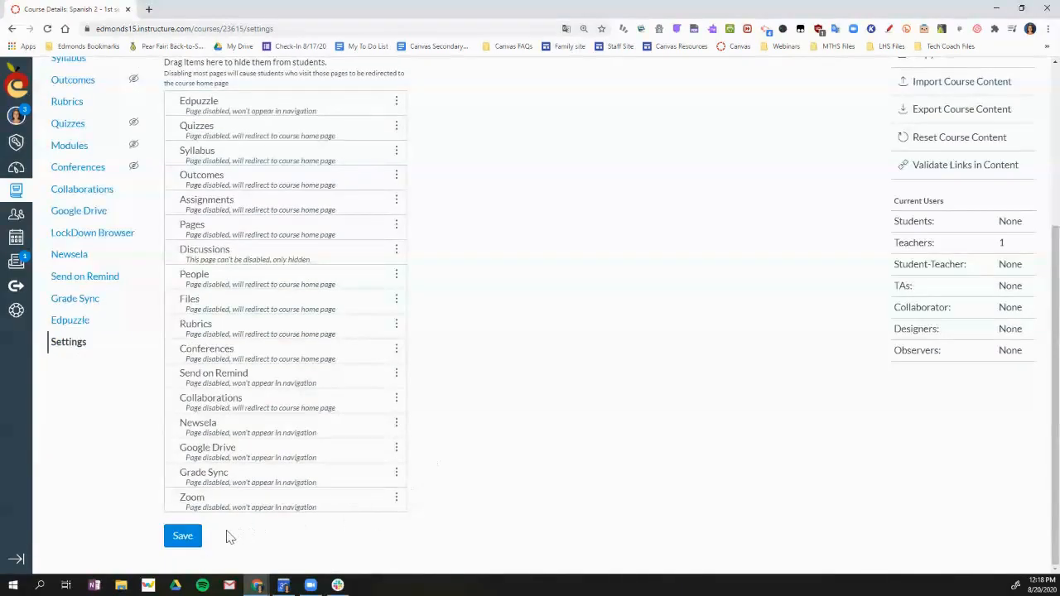
left_click(197, 536)
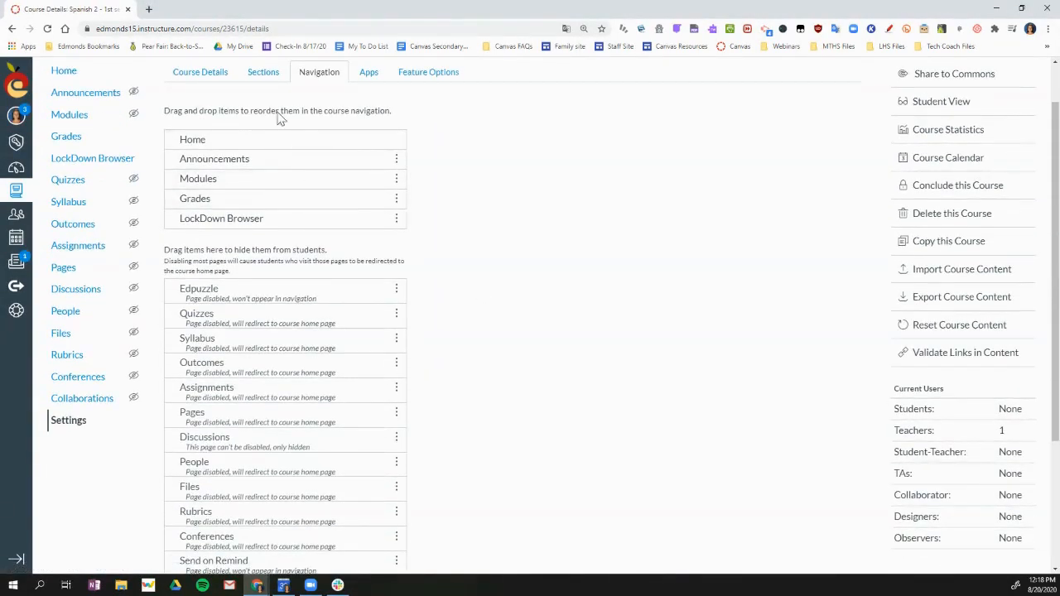
scroll(376, 352, "down", 1)
scroll(376, 351, "down", 2)
left_click(182, 536)
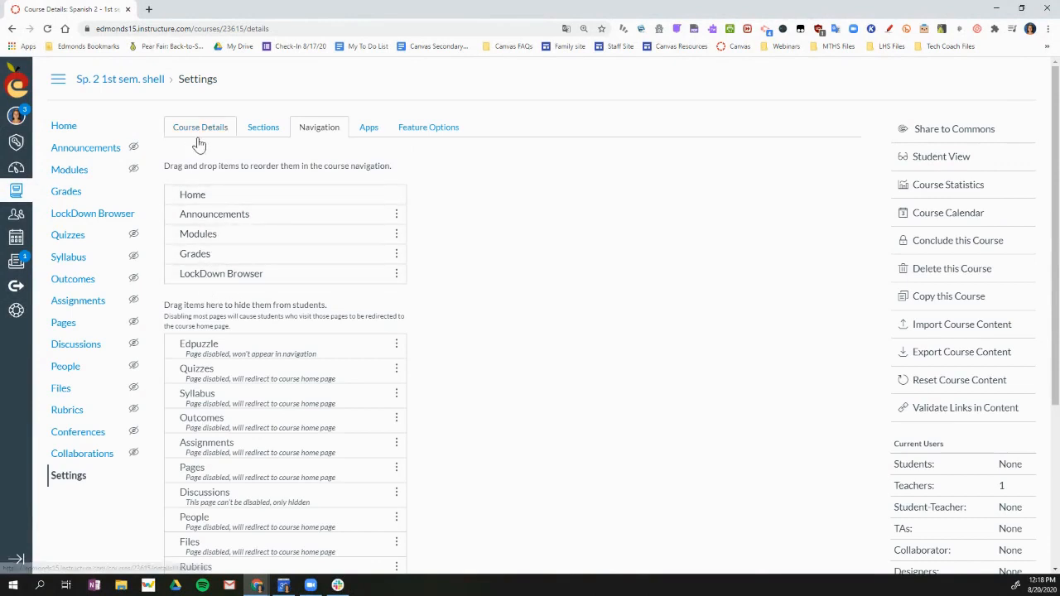
Step: From the course home page, start importing existing content with Copy a Canvas Course as the content type
left_click(63, 127)
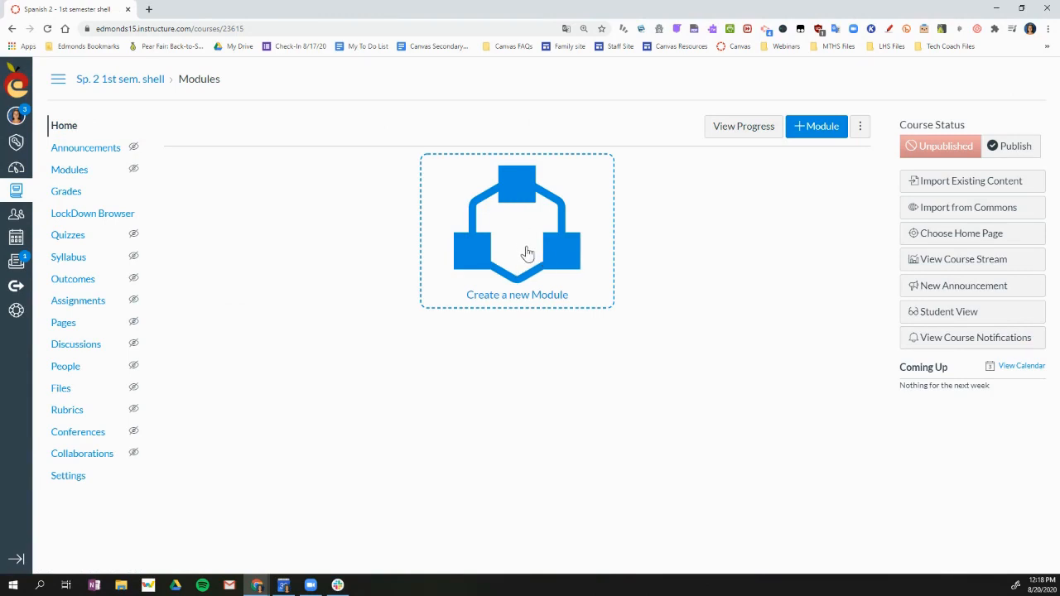
left_click(988, 189)
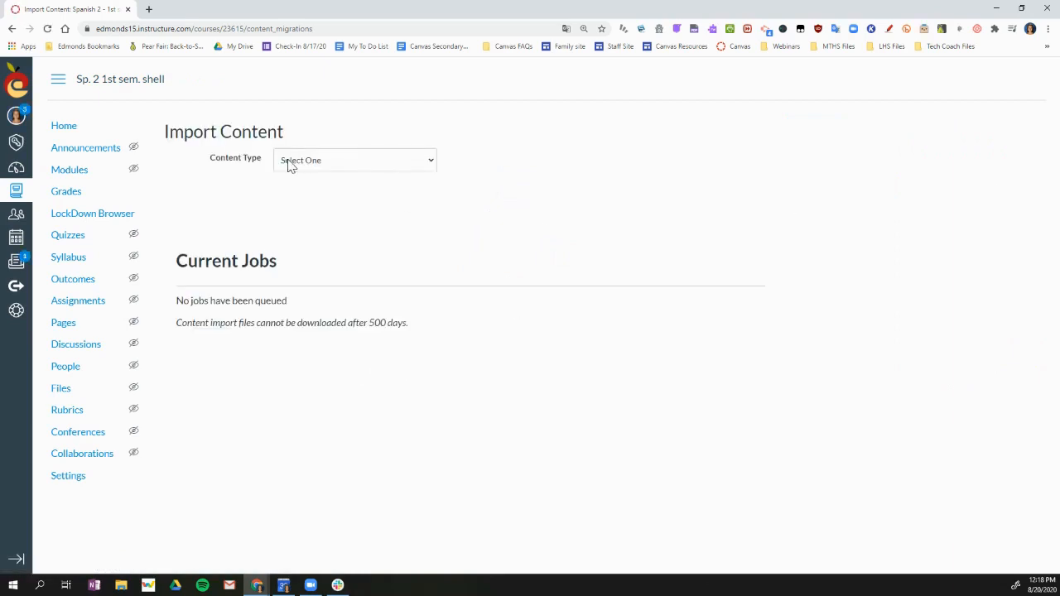
left_click(368, 166)
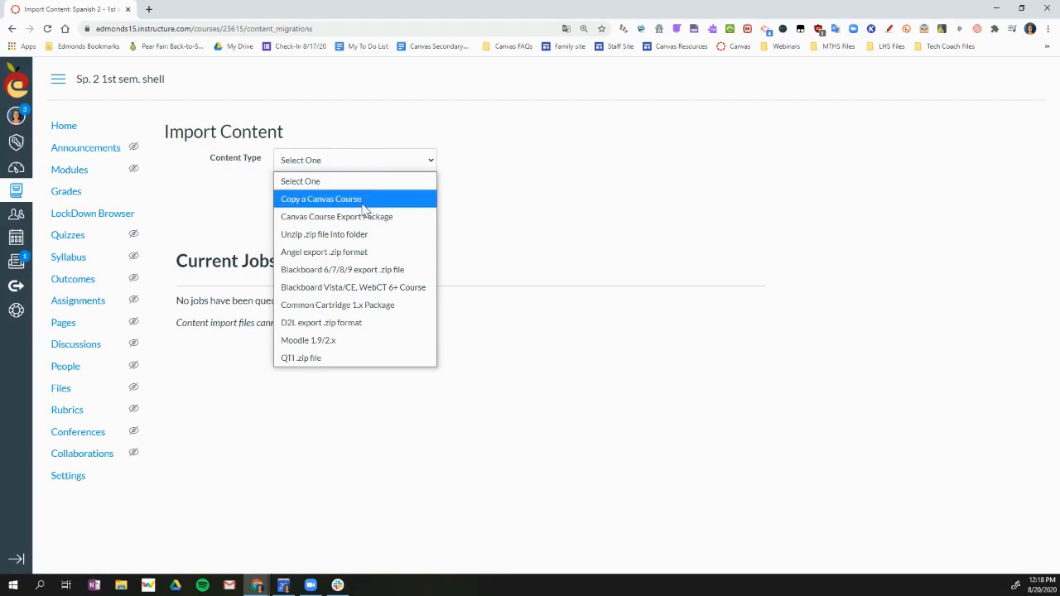
left_click(362, 199)
Step: Search for "spanish 2", choose Spanish 2 1st Semester Template as the source course, and start an import of specific content
left_click(363, 196)
type("spanish 2")
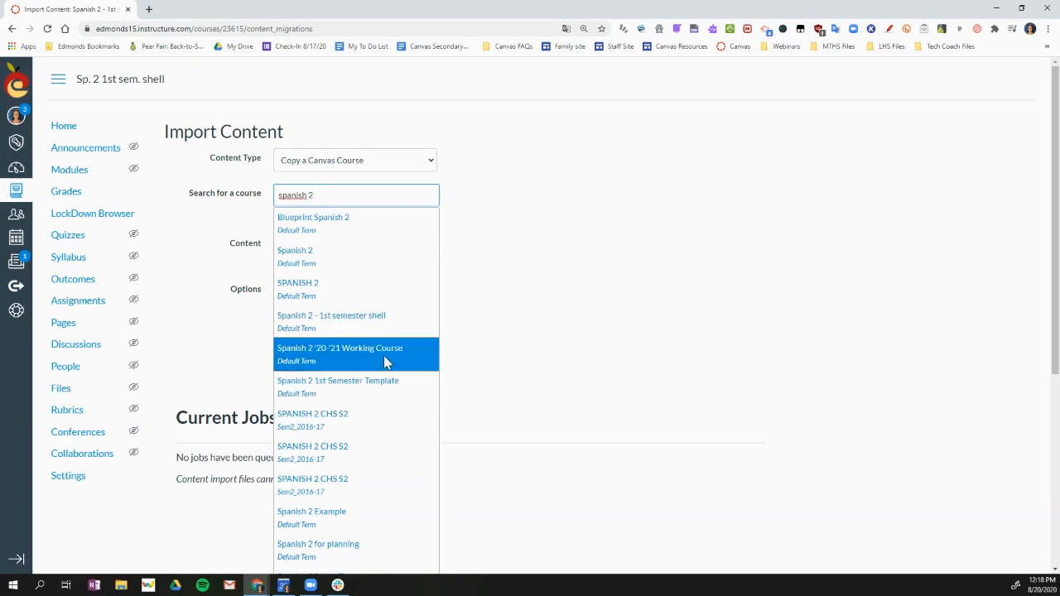
left_click(385, 386)
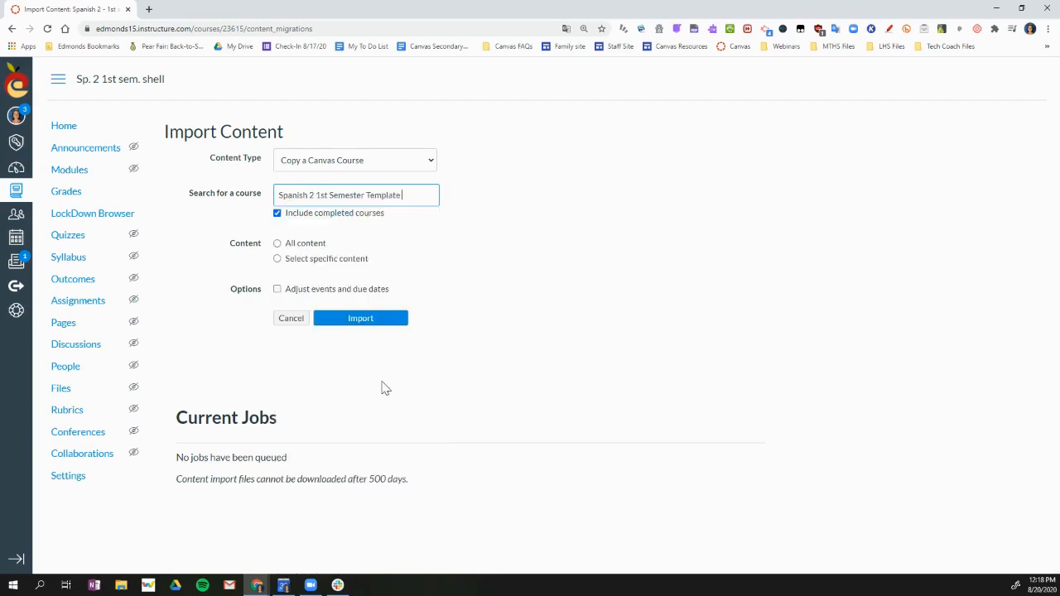
left_click(278, 260)
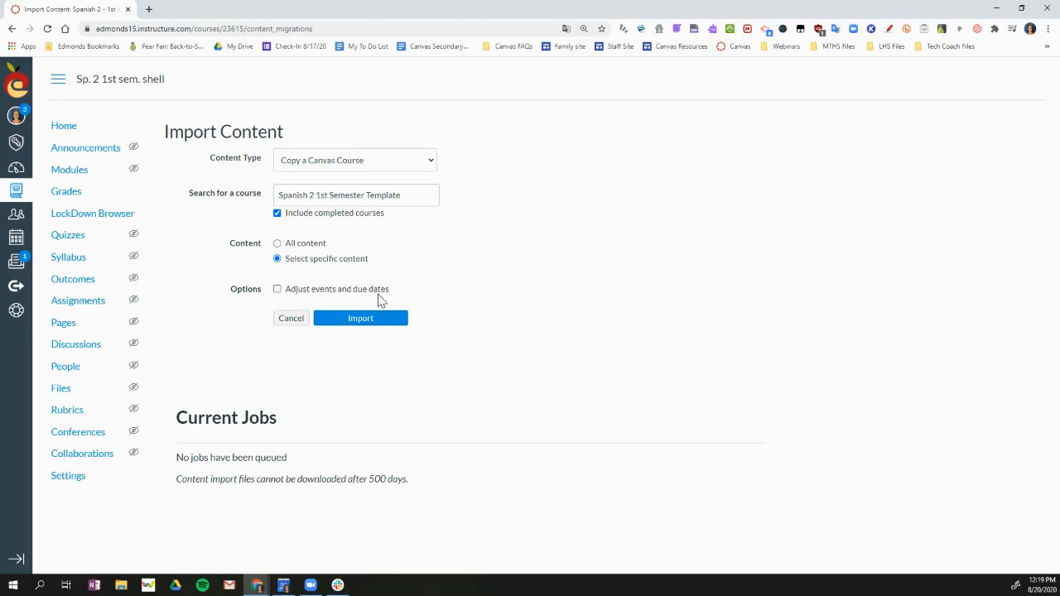
left_click(372, 325)
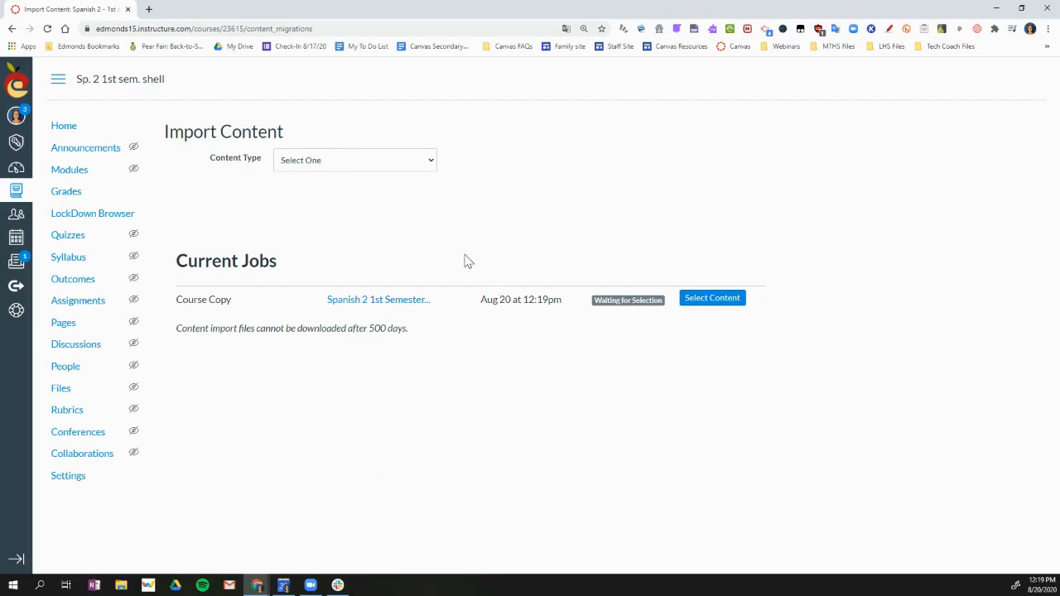
Step: In the import job's content selection, include the modules Resources for Families & Students, Week 1: September 7th - 11th and its Copy
left_click(716, 306)
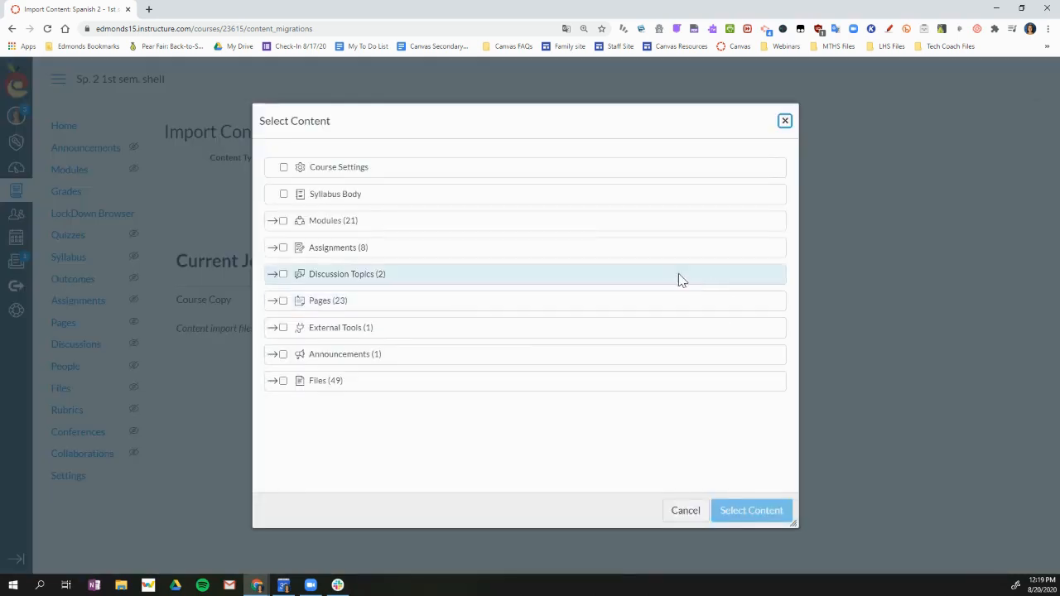
left_click(272, 222)
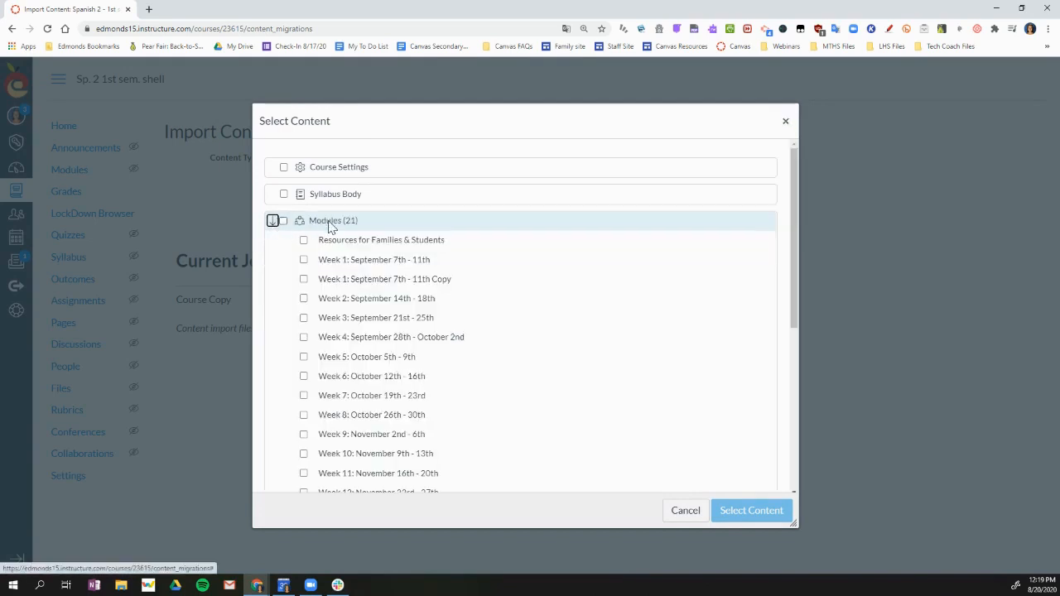
left_click(303, 240)
left_click(303, 259)
left_click(303, 280)
scroll(405, 284, "down", 3)
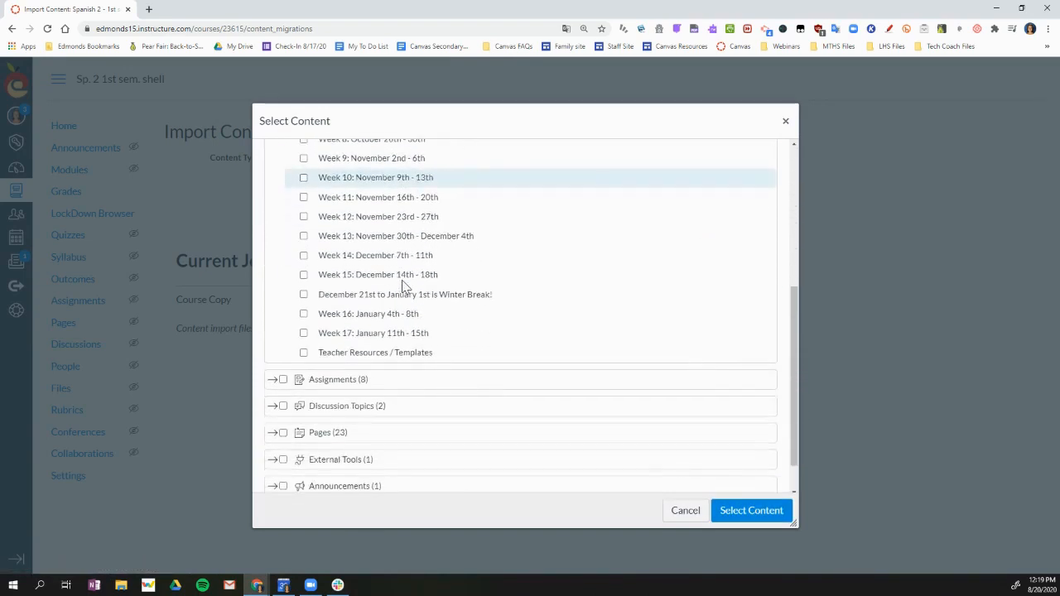
Step: Include both discussion topics in the import and submit the content selection
left_click(282, 406)
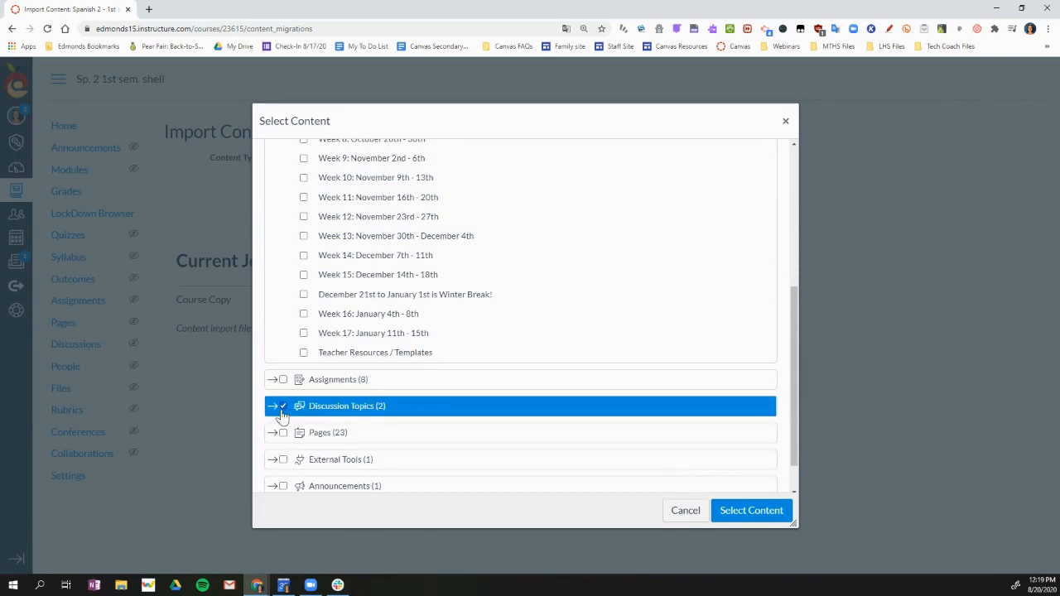
left_click(272, 407)
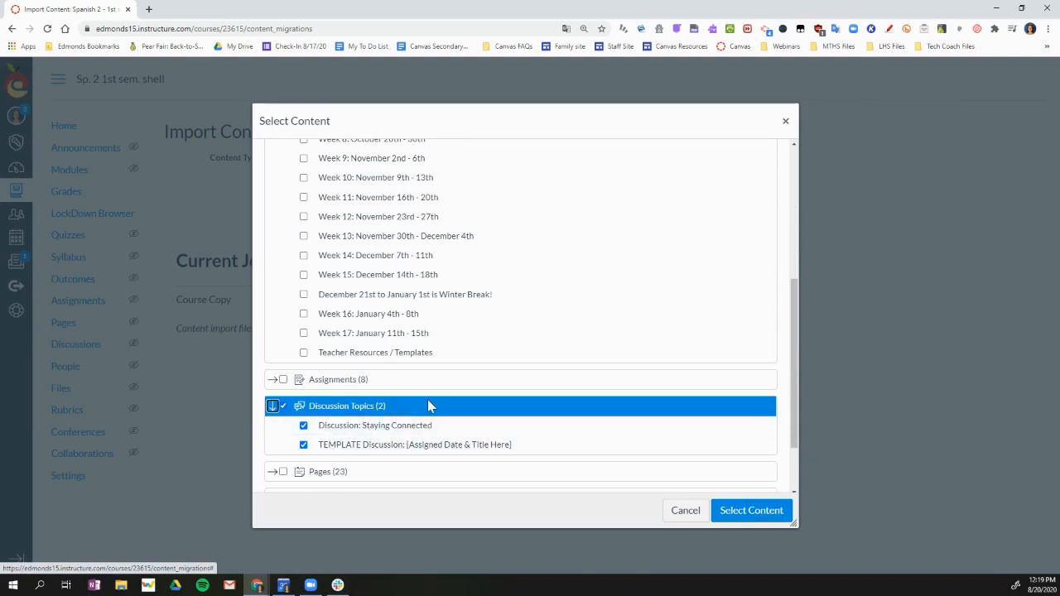
scroll(427, 399, "down", 1)
left_click(755, 517)
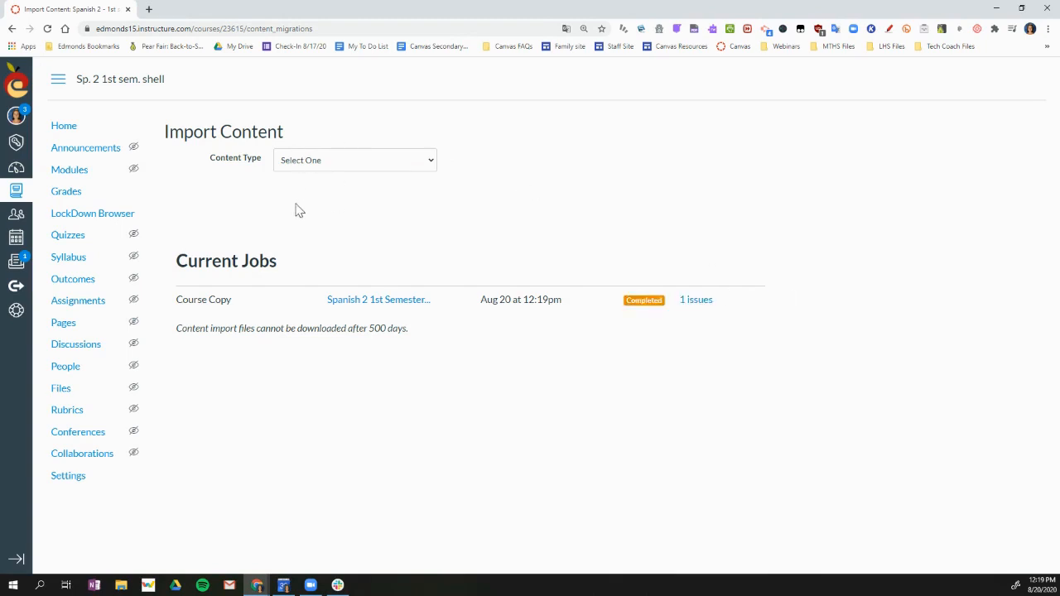
Step: Review the imported modules on the course home page
left_click(69, 133)
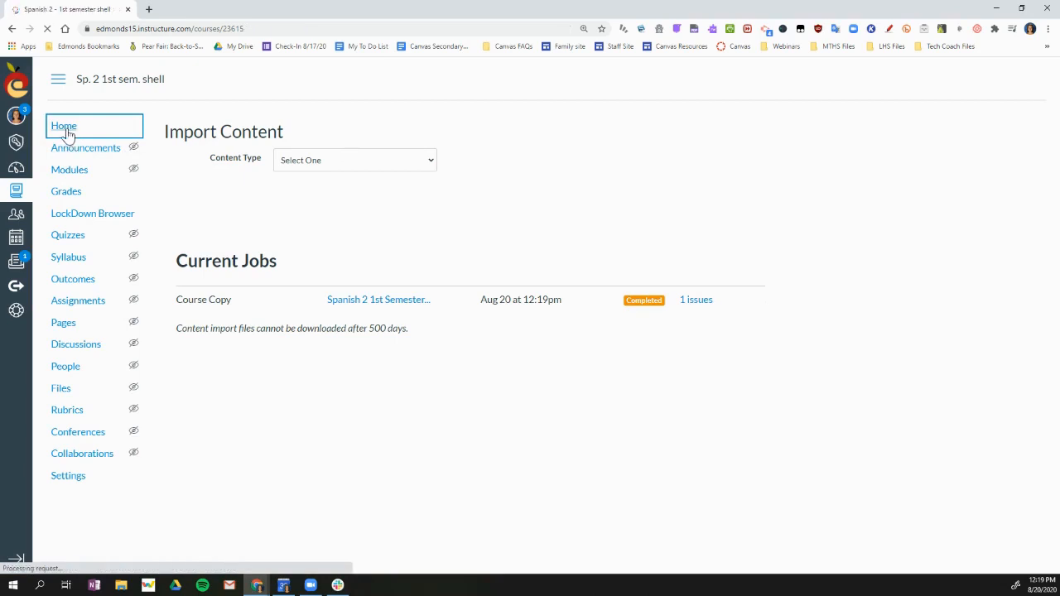
scroll(461, 352, "down", 2)
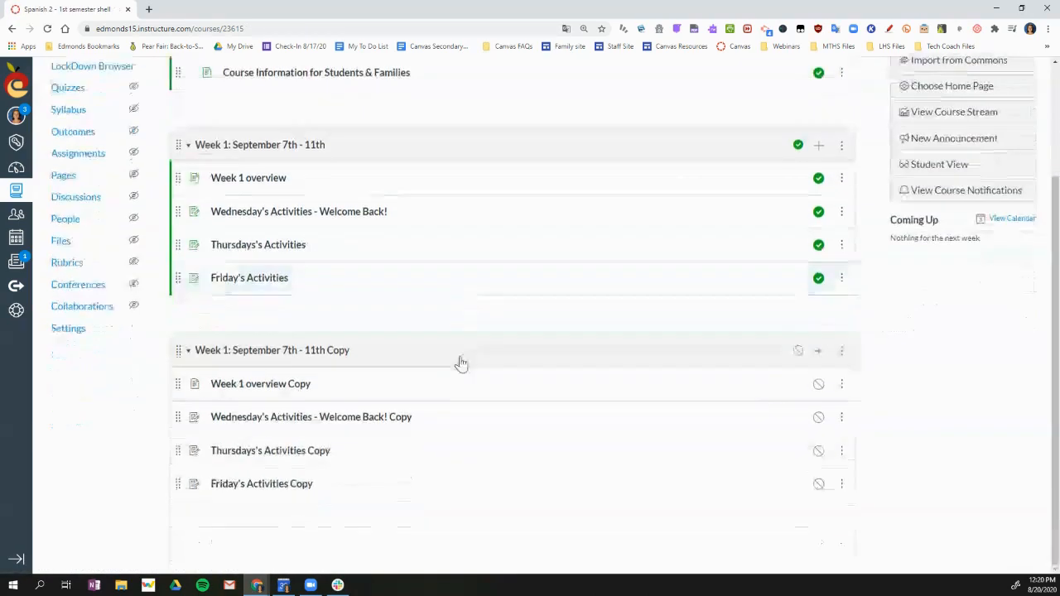
scroll(441, 198, "up", 2)
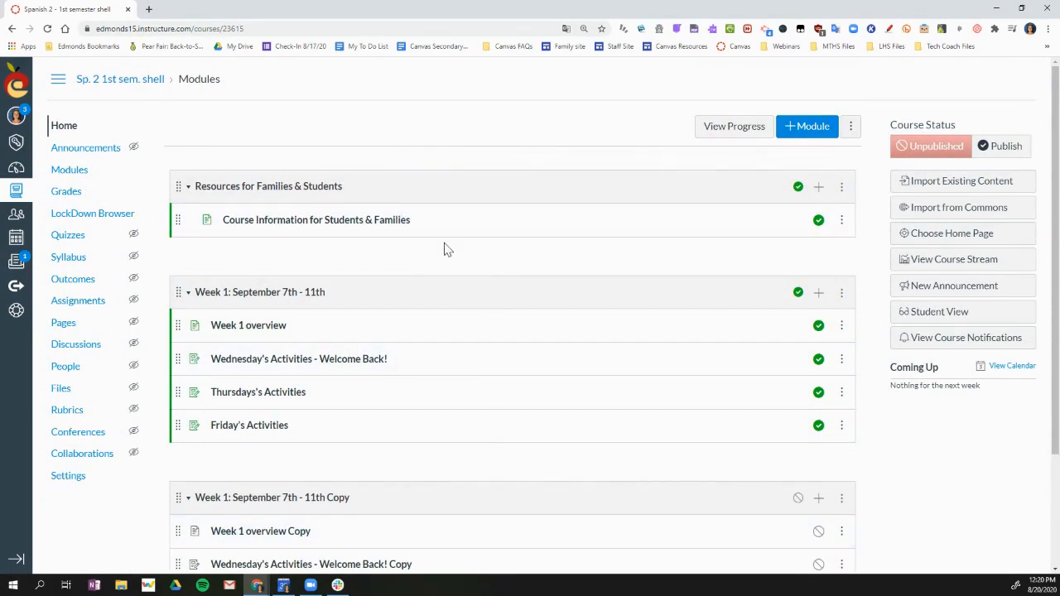
Step: Browse the shared resources in Commons and open the ESD 2020: Course Information for Students & Families page
left_click(989, 212)
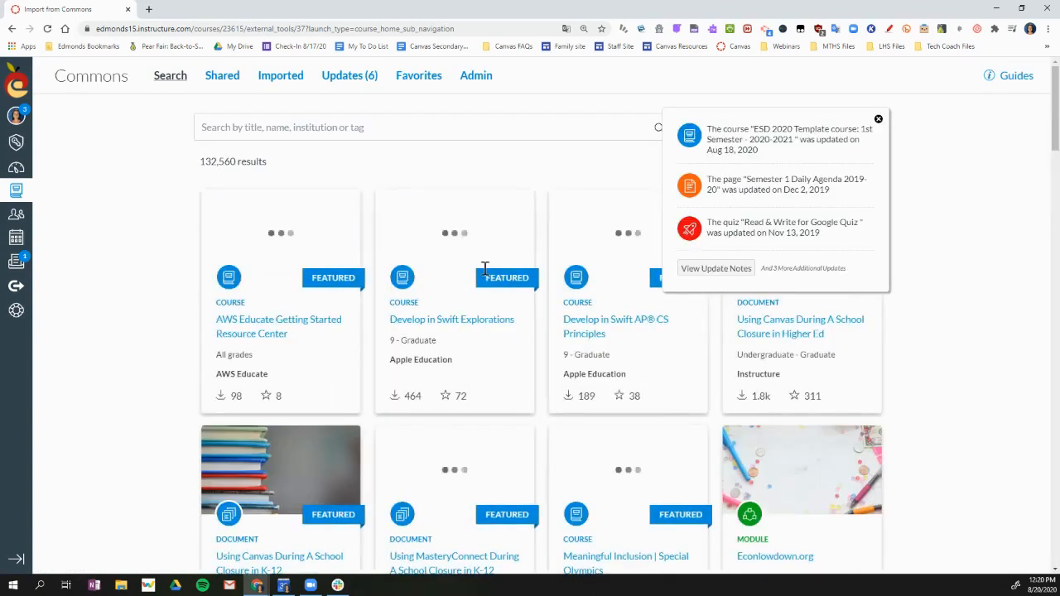
left_click(878, 119)
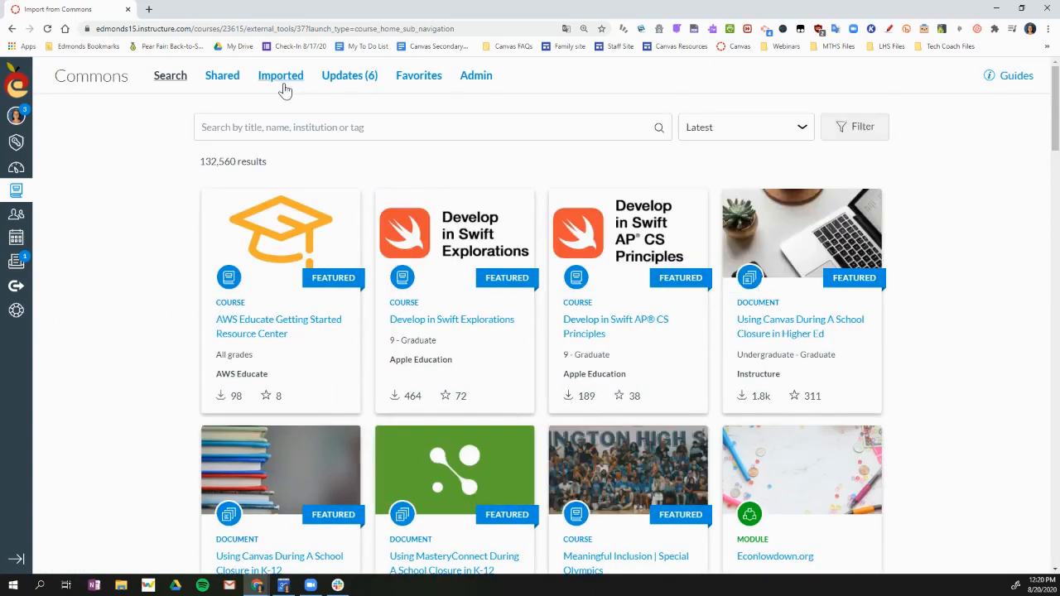
left_click(222, 77)
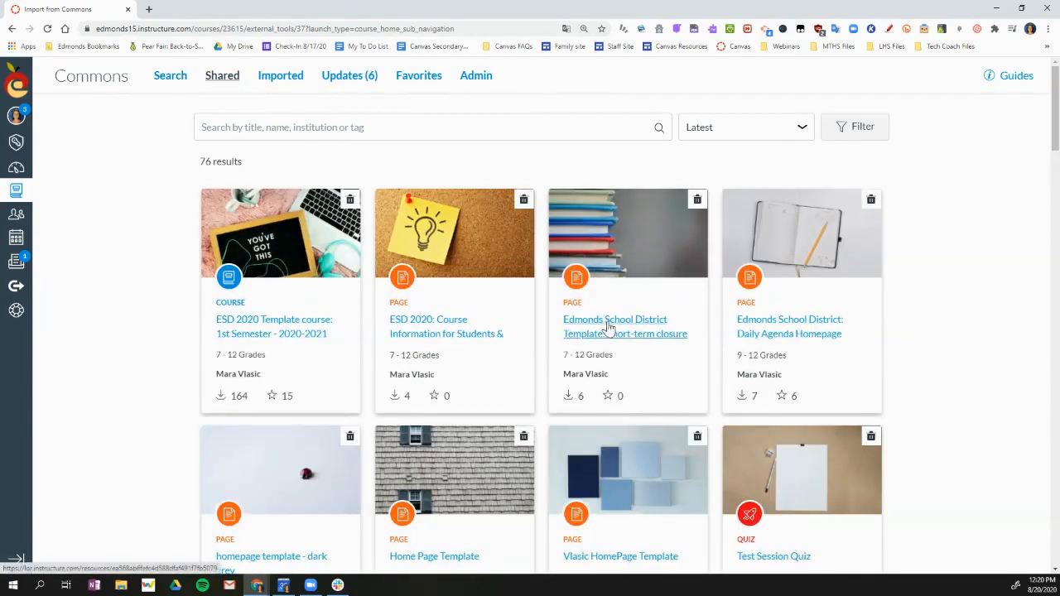
left_click(440, 331)
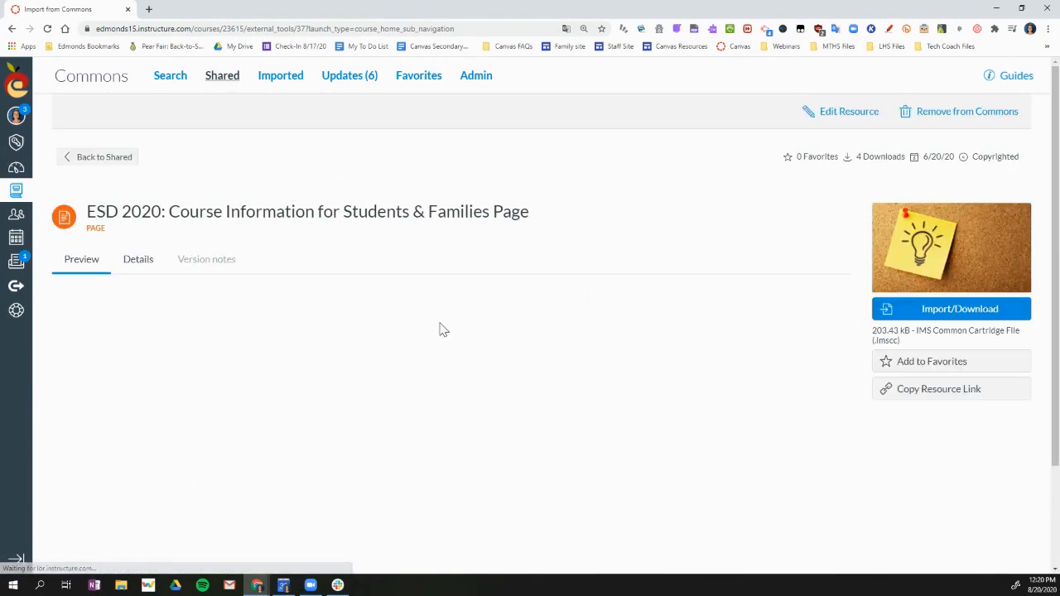
Step: Import the Commons page into the Spanish 2 1st Semester Template course
left_click(970, 313)
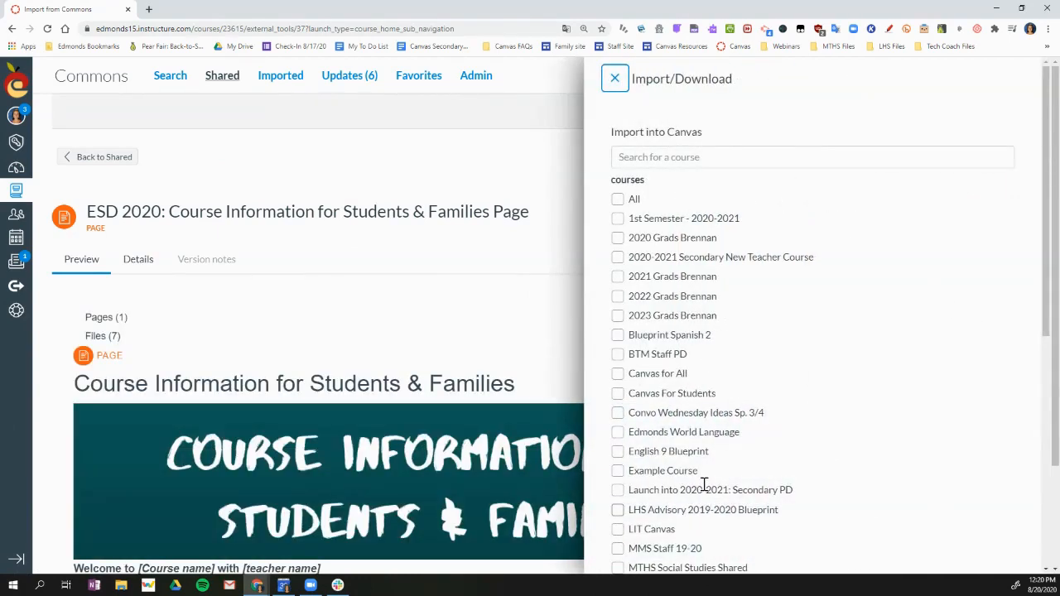
scroll(683, 340, "down", 4)
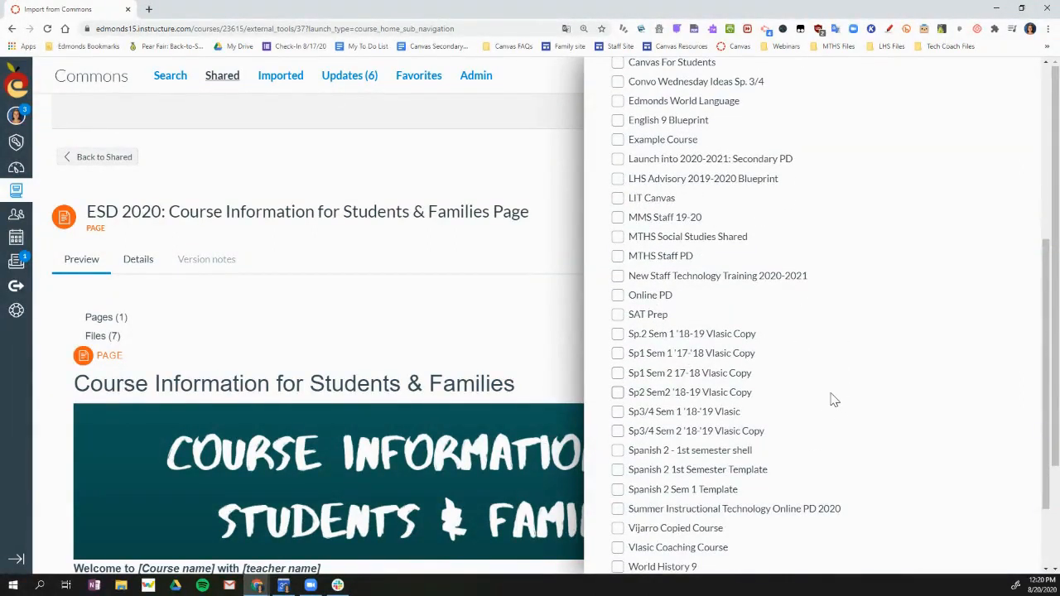
left_click(618, 470)
scroll(906, 449, "down", 2)
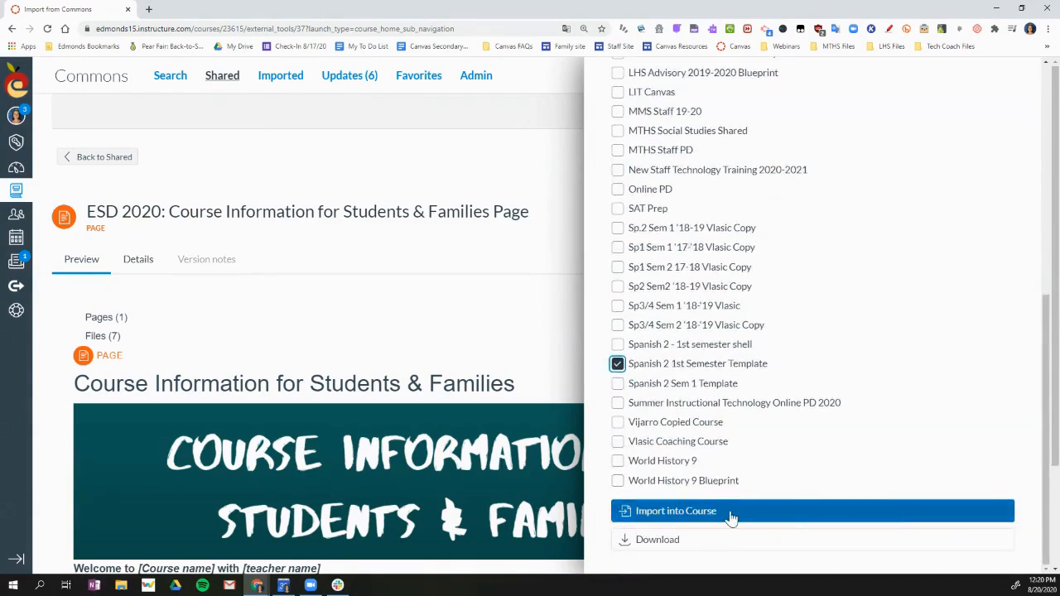
left_click(734, 513)
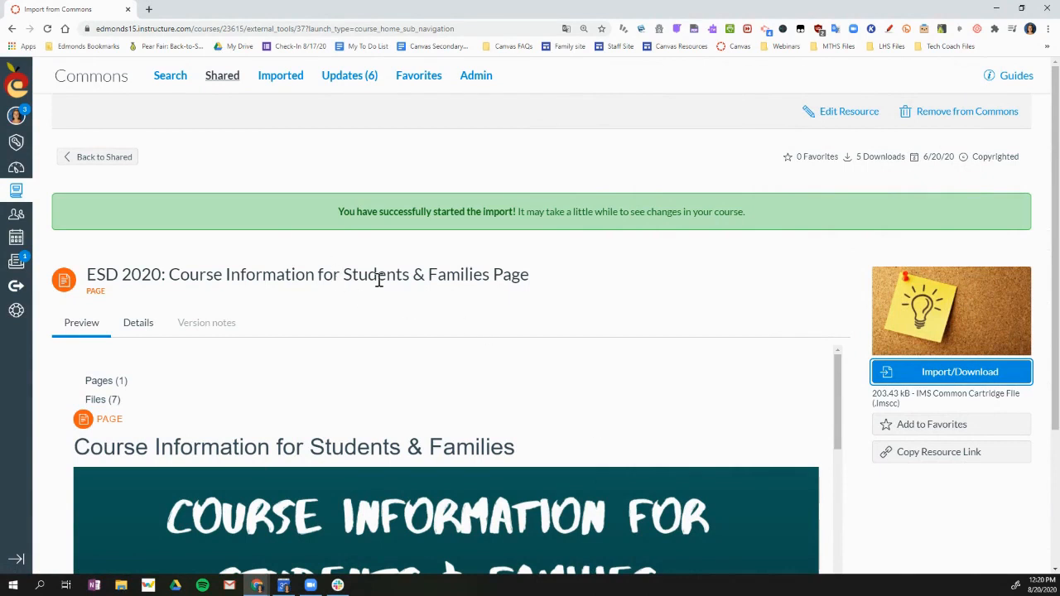
Step: Publish the Spanish 2 - 1st semester shell course from the dashboard's unpublished courses
left_click(23, 174)
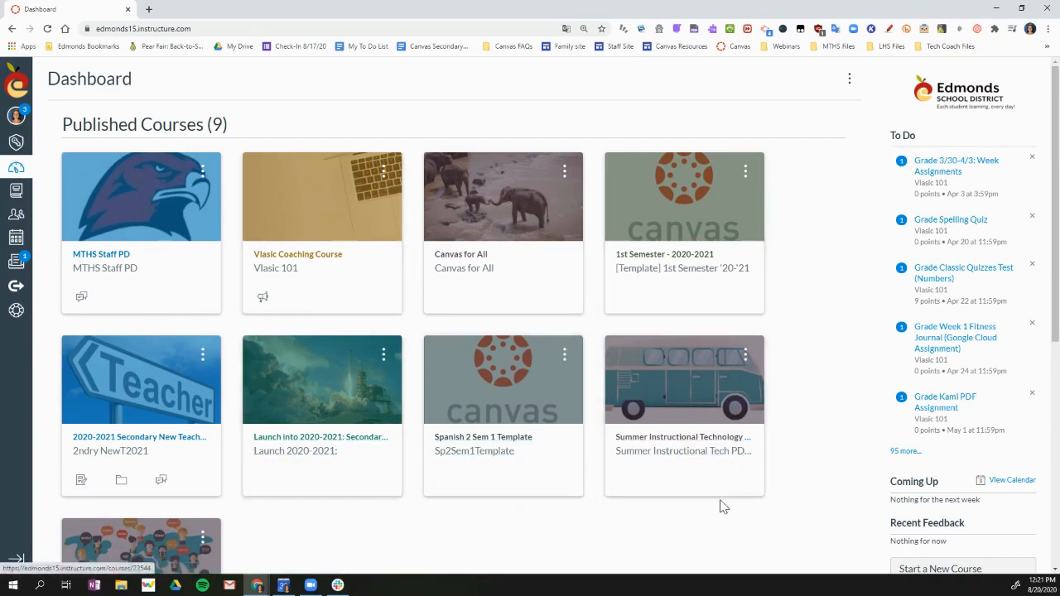
scroll(721, 504, "down", 5)
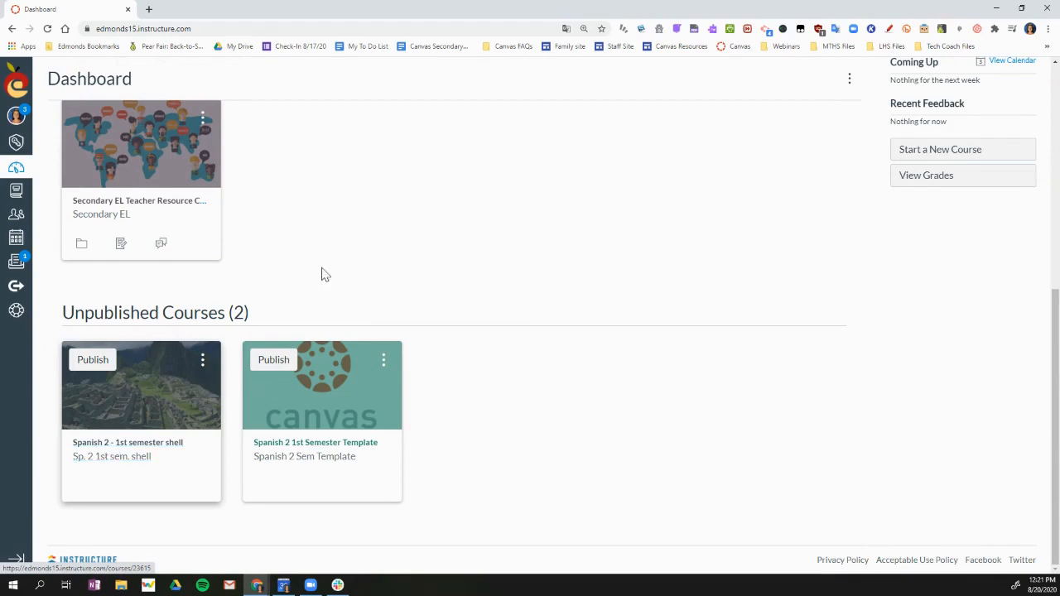
scroll(322, 274, "up", 5)
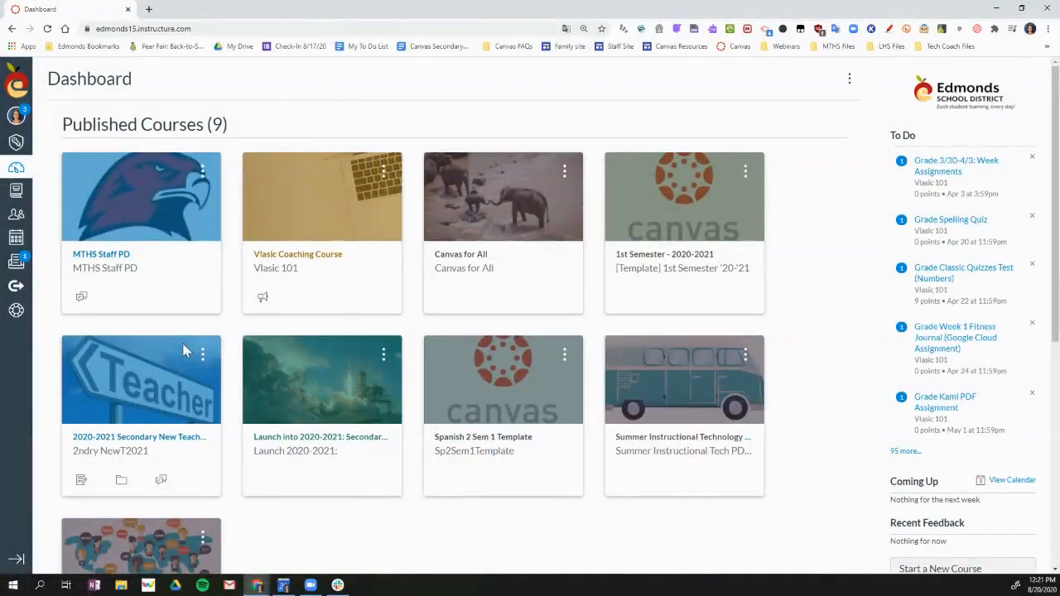
scroll(402, 386, "down", 5)
left_click(91, 361)
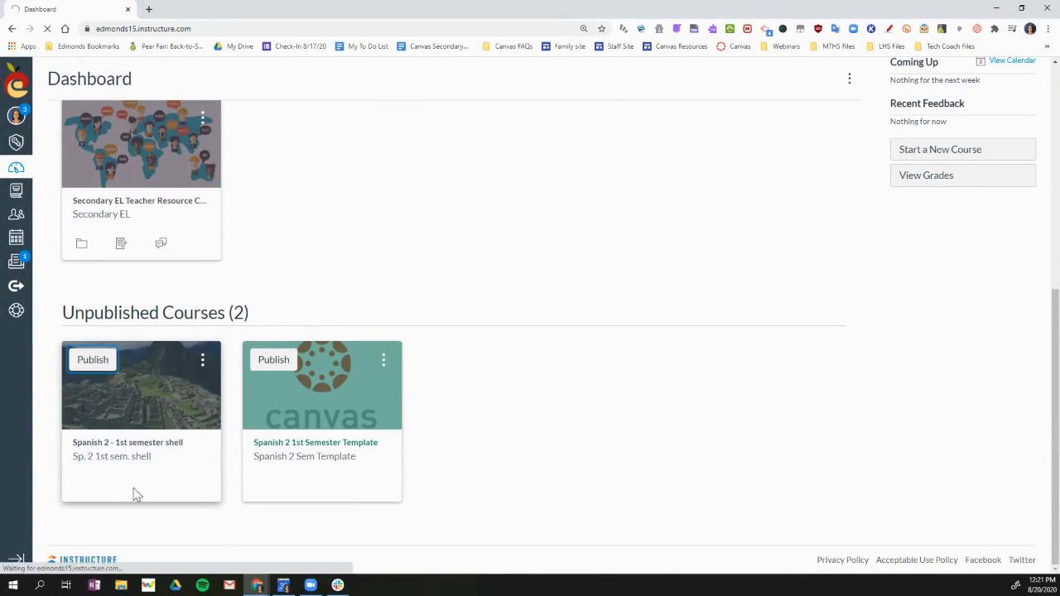
scroll(583, 315, "up", 3)
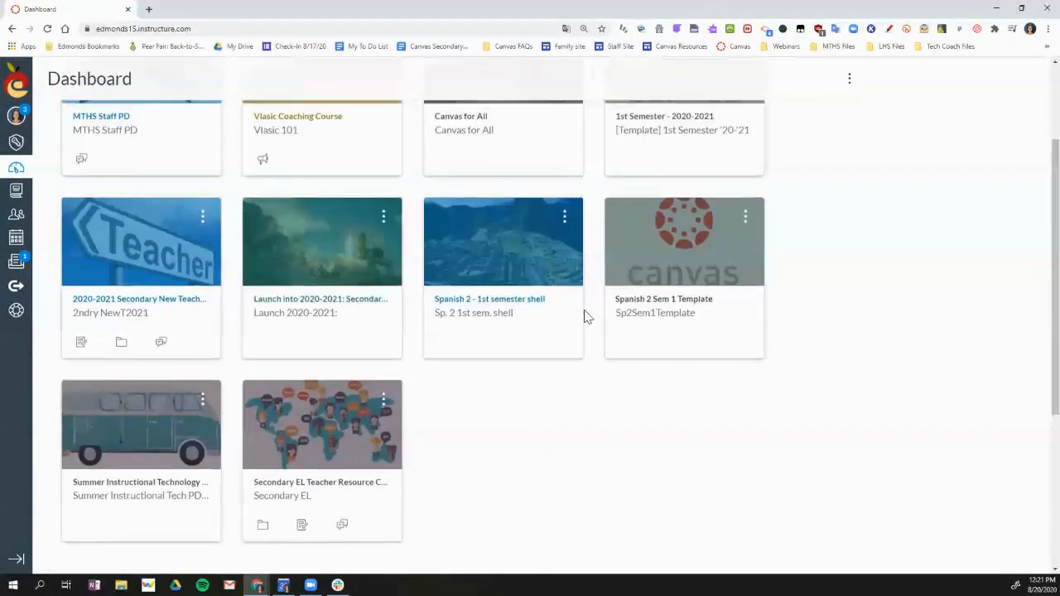